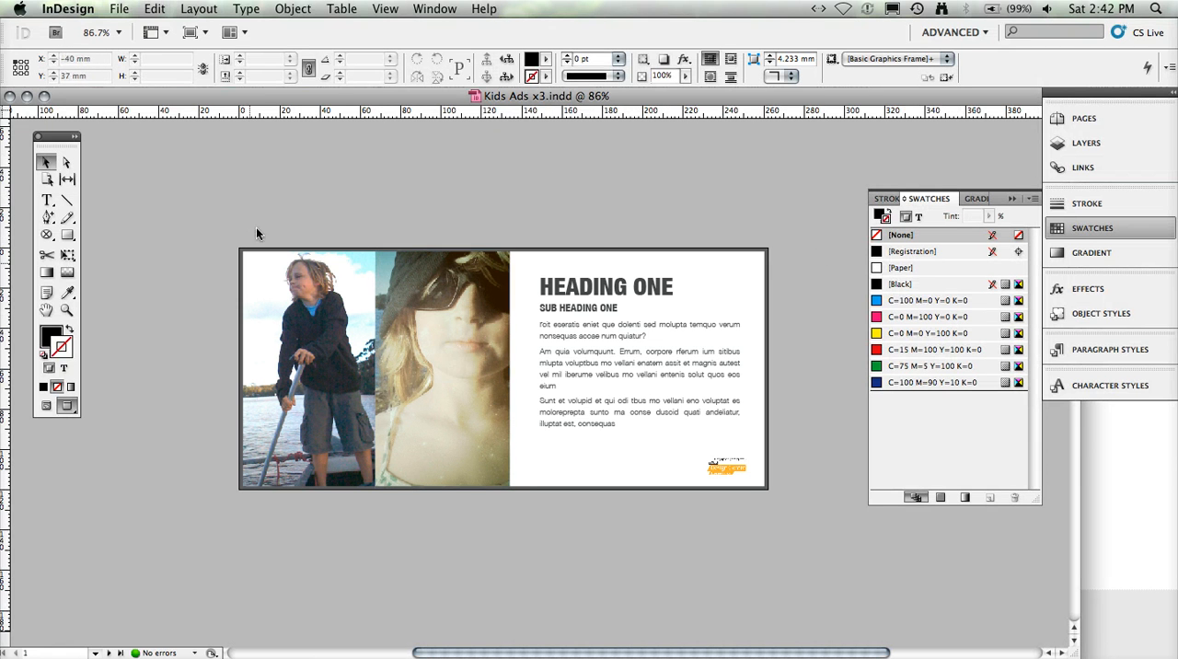
- Look through the three ad pages of the Kids Ads x3 document, finishing on page 1
click(1120, 118)
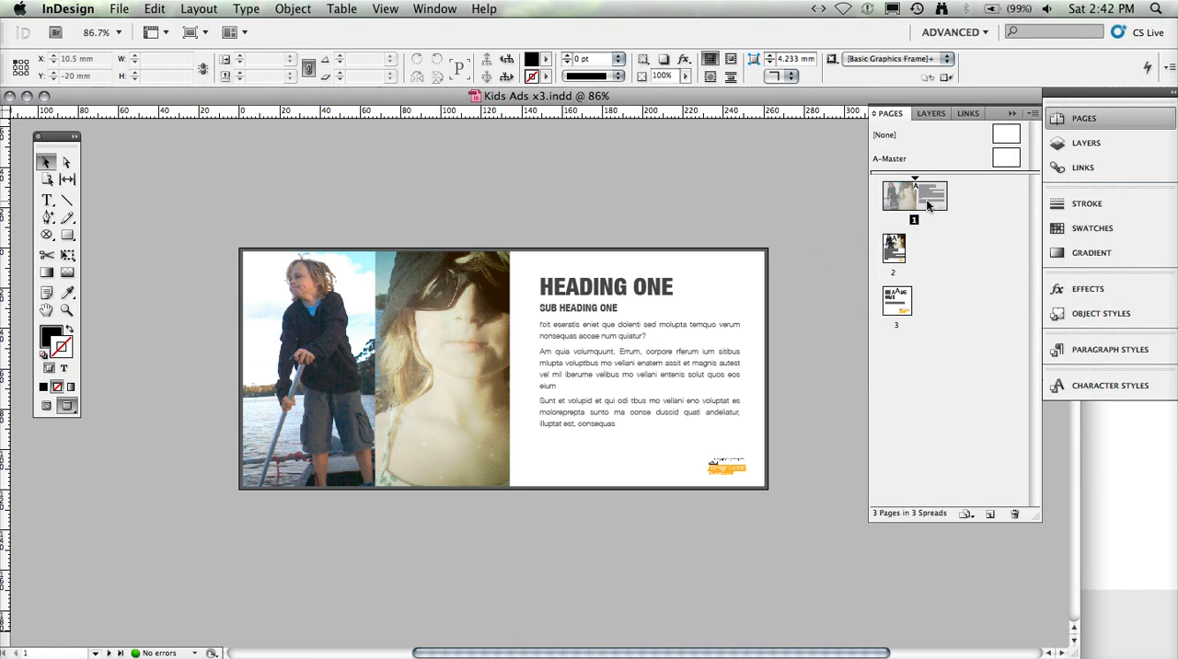
double_click(893, 247)
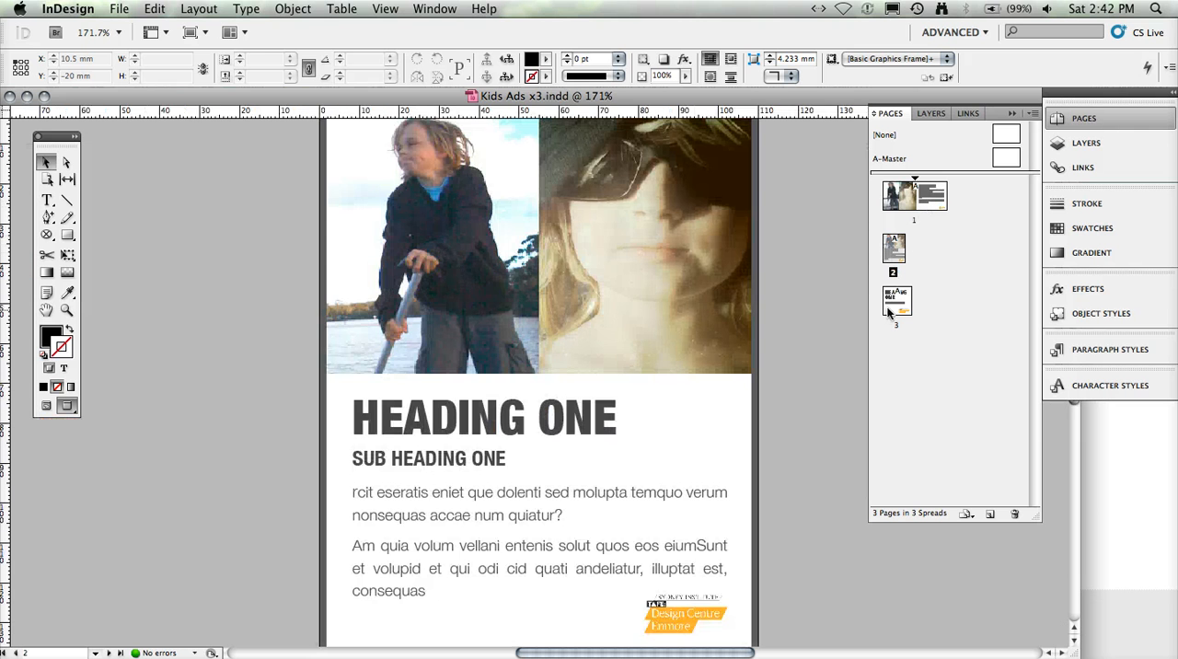
double_click(890, 313)
double_click(893, 200)
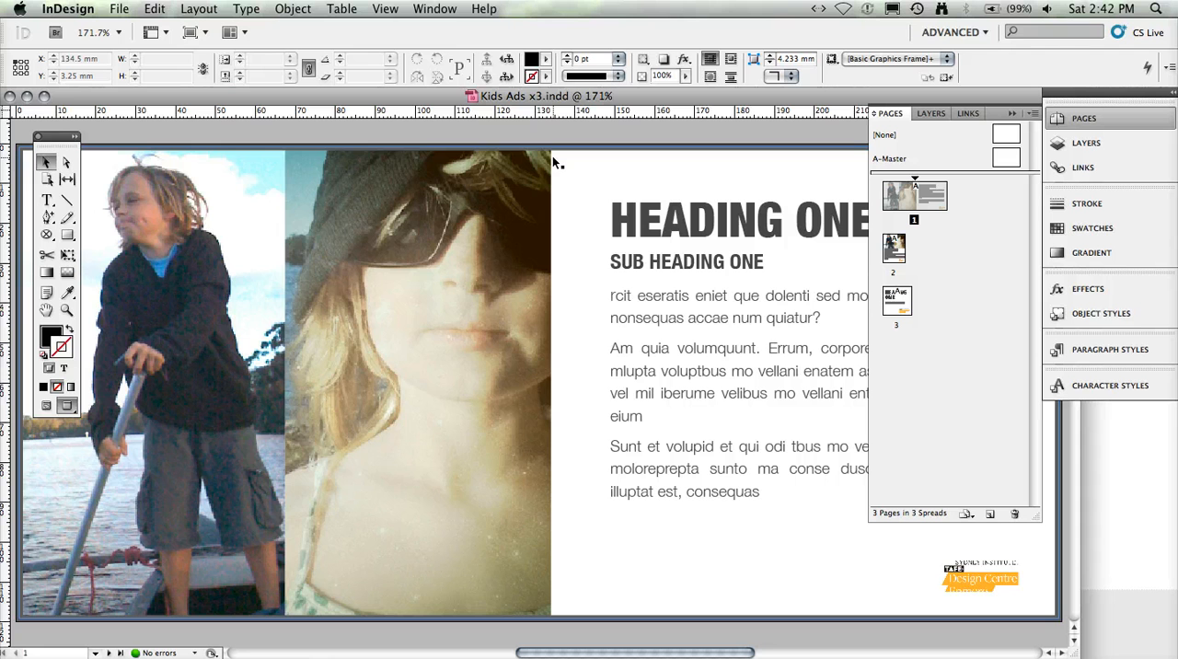
- Start a PDF export with the High Quality Print preset and create a "pdf files" folder inside Finn Ads as its destination
click(121, 10)
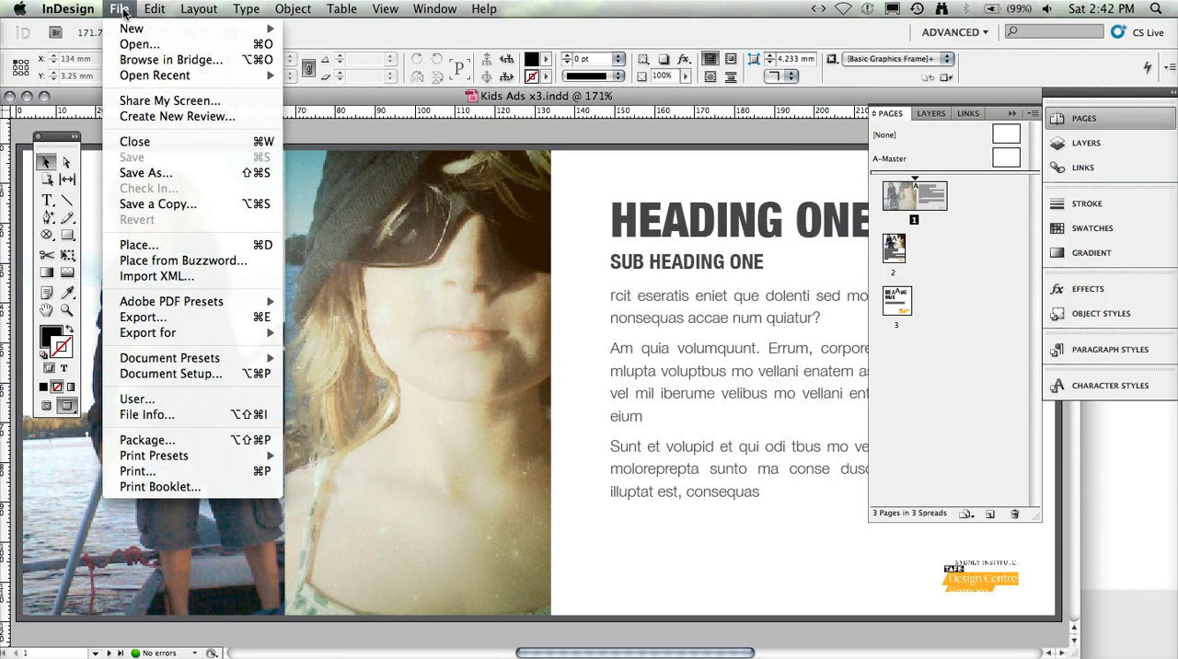
mouse_move(207, 303)
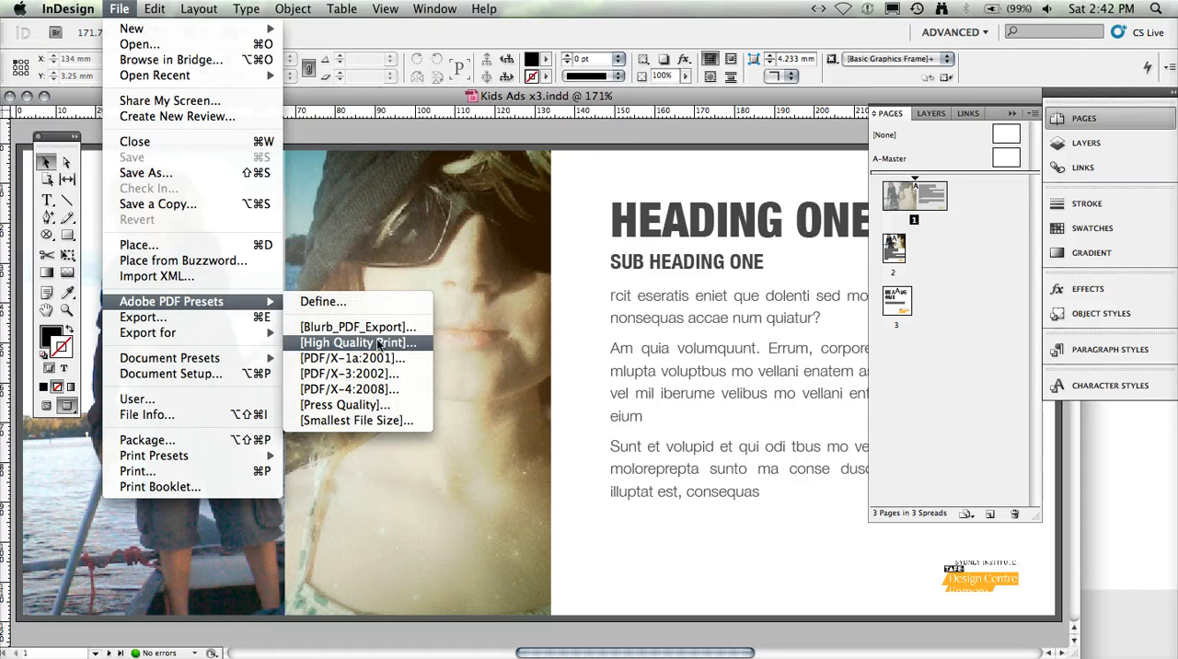
click(366, 342)
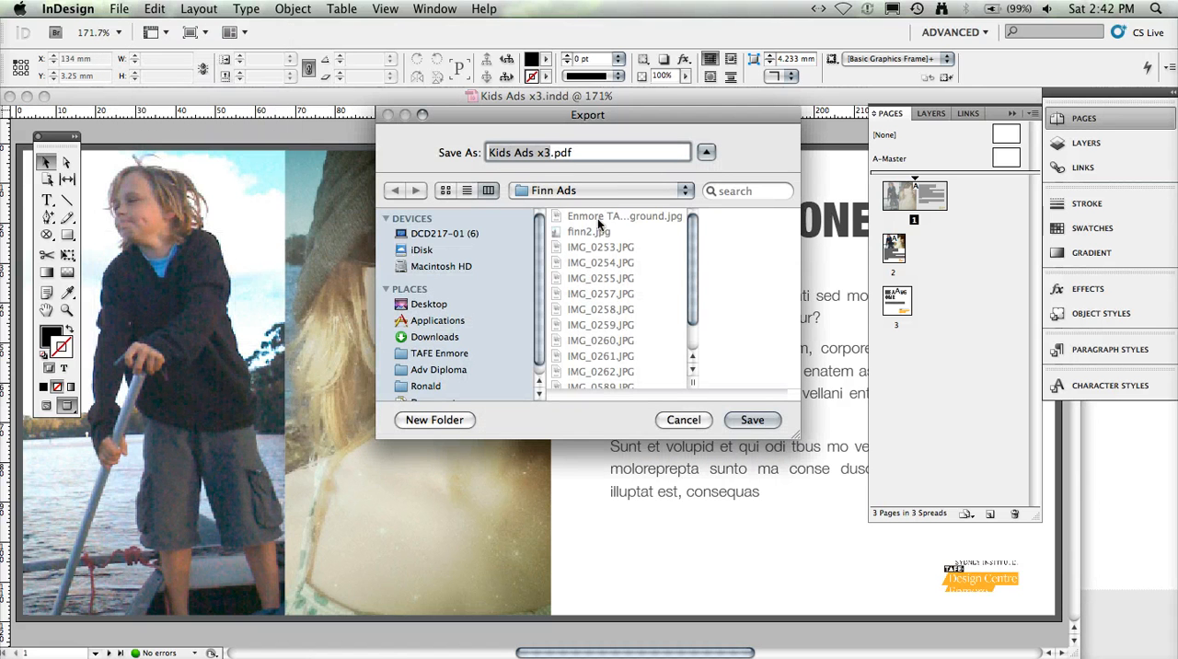
click(434, 420)
text(i)
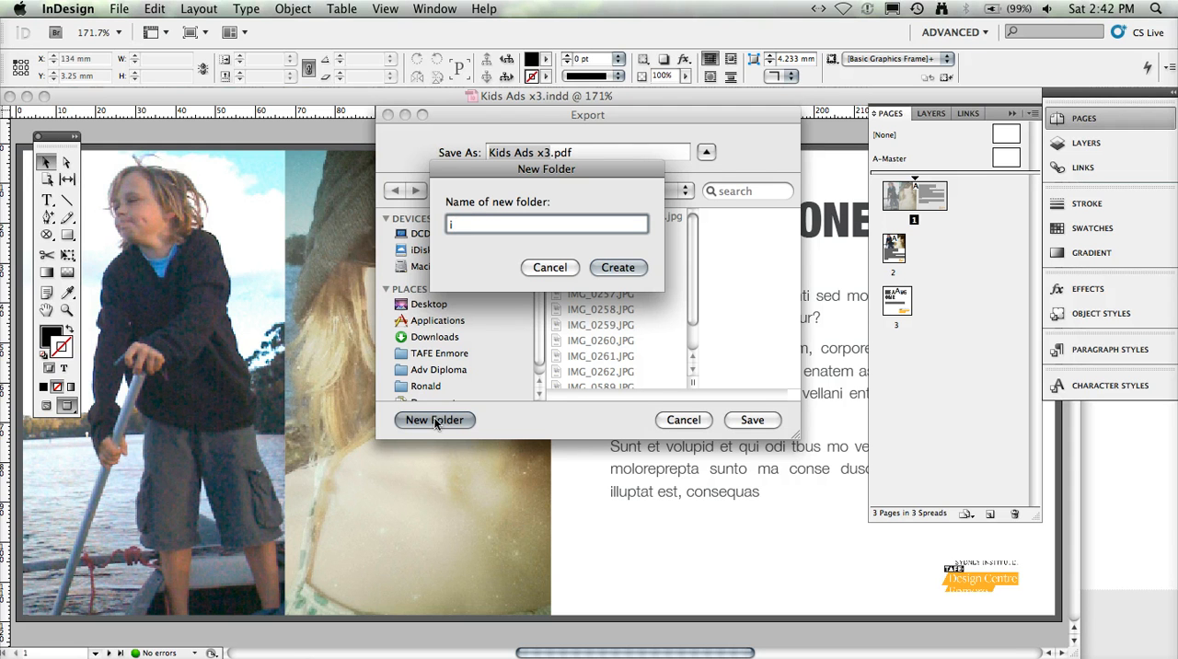
text(pdf in)
key(BackSpace)
text(file)
click(619, 267)
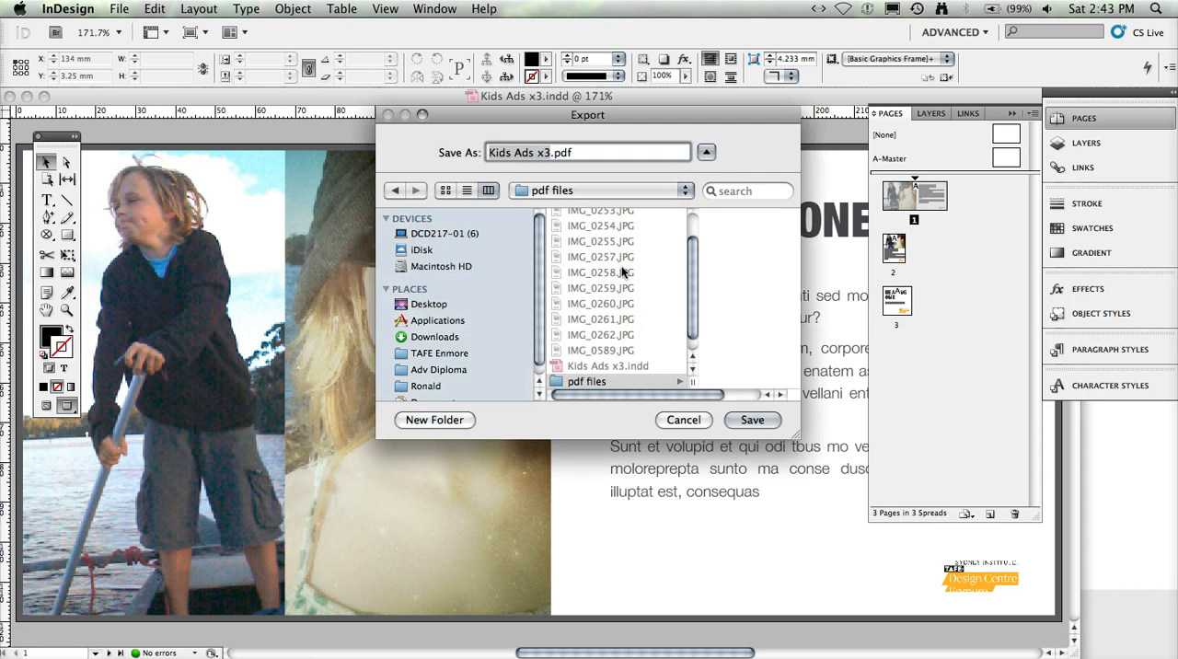
- Export all pages as Kids Ads x3.pdf into the new folder, reviewing the marks and bleed settings without adding any
click(766, 419)
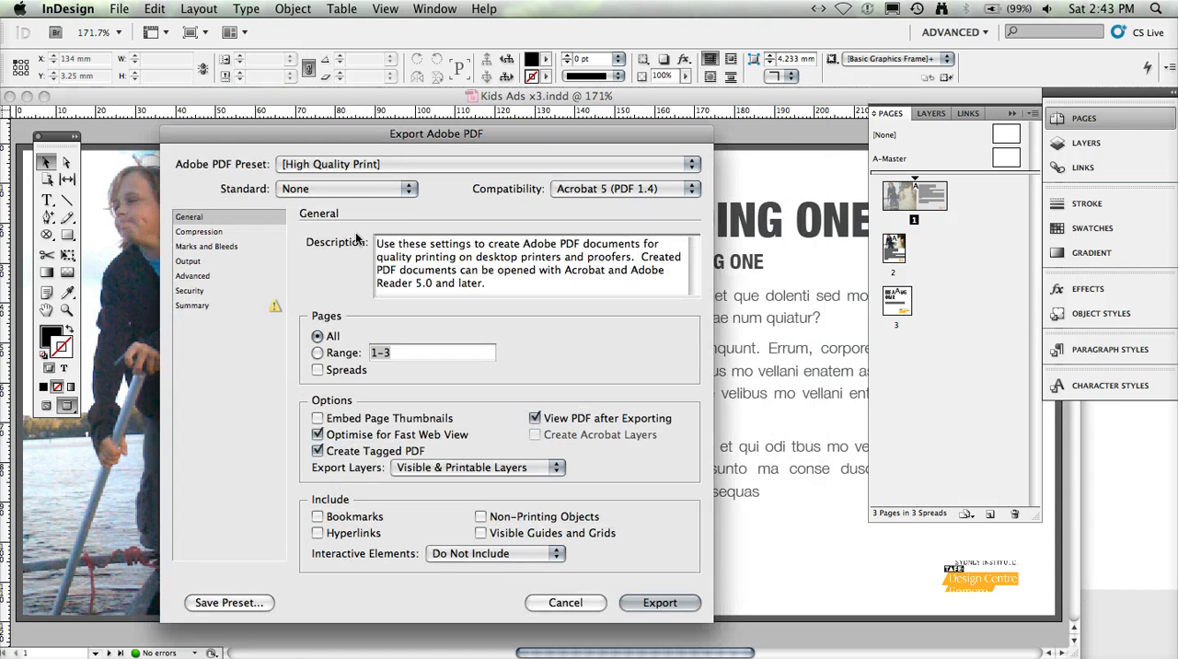
click(199, 245)
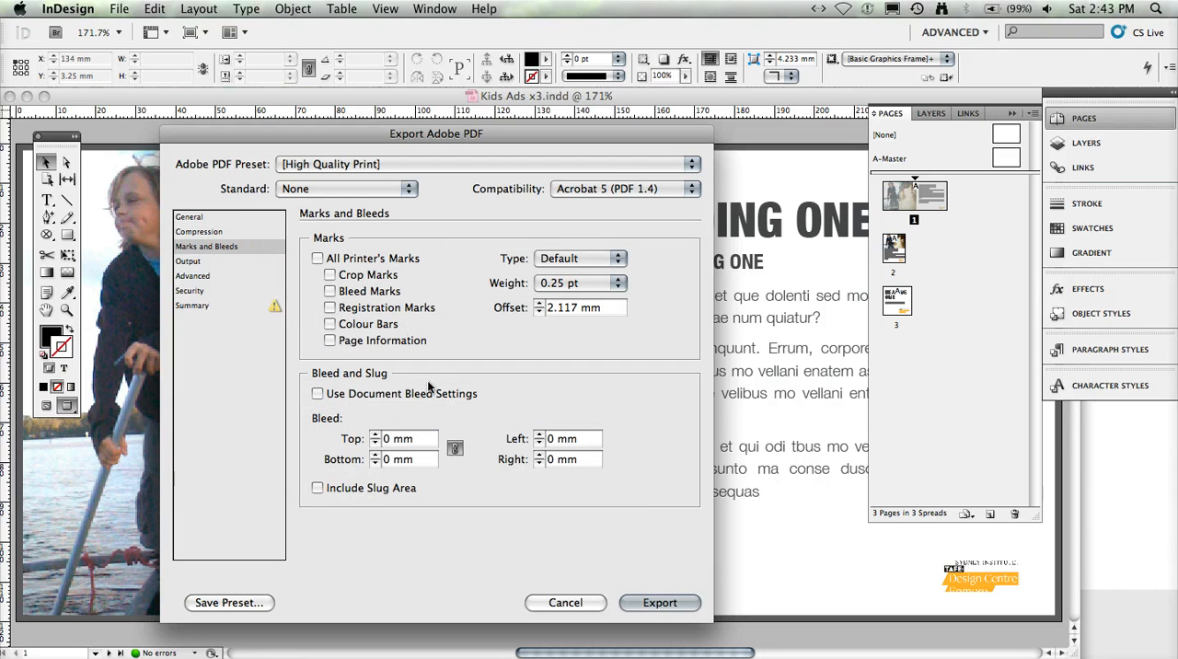
click(660, 604)
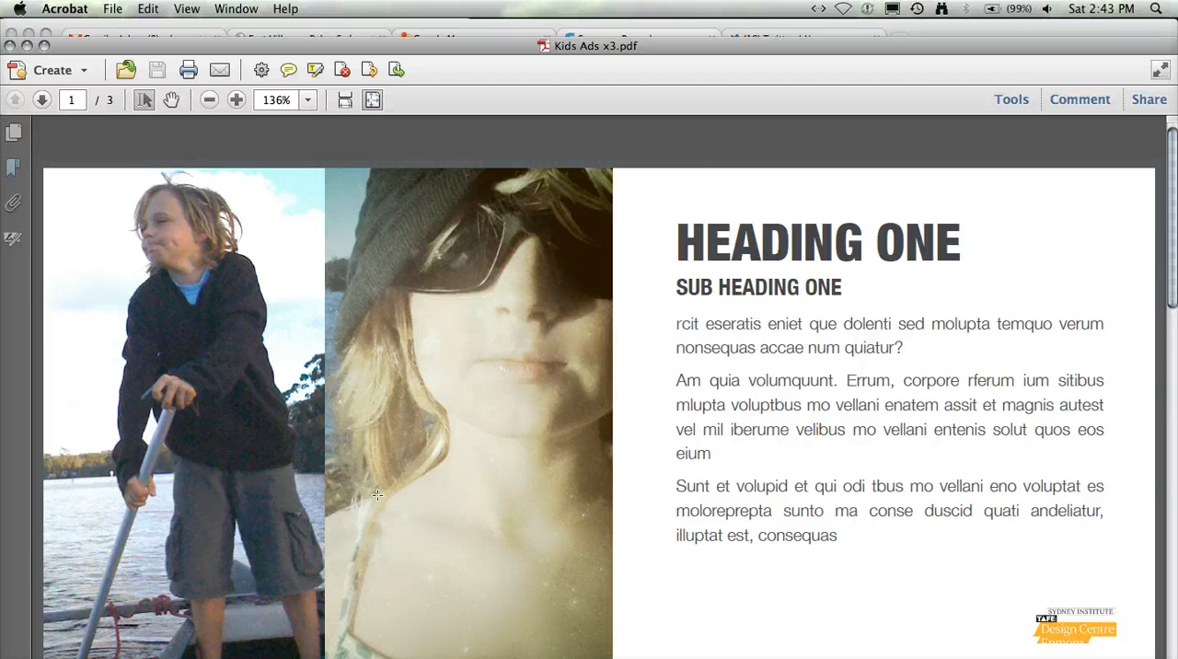
- Check all three pages of the exported PDF in Acrobat, close it and return to the InDesign document
click(40, 100)
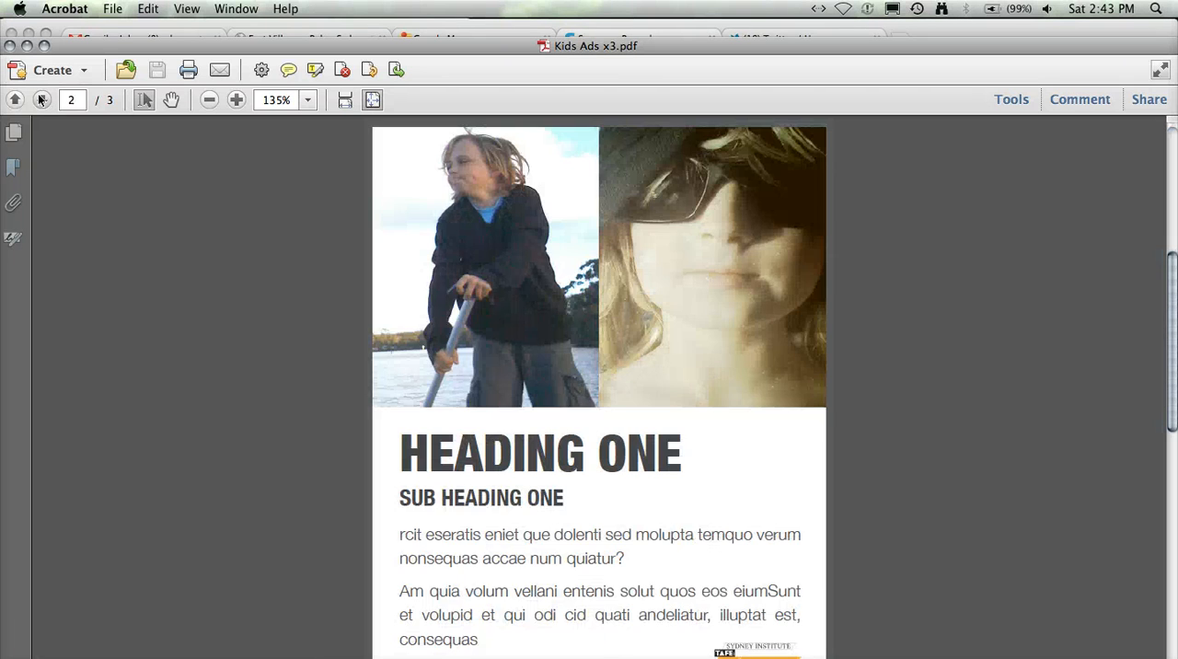
click(41, 100)
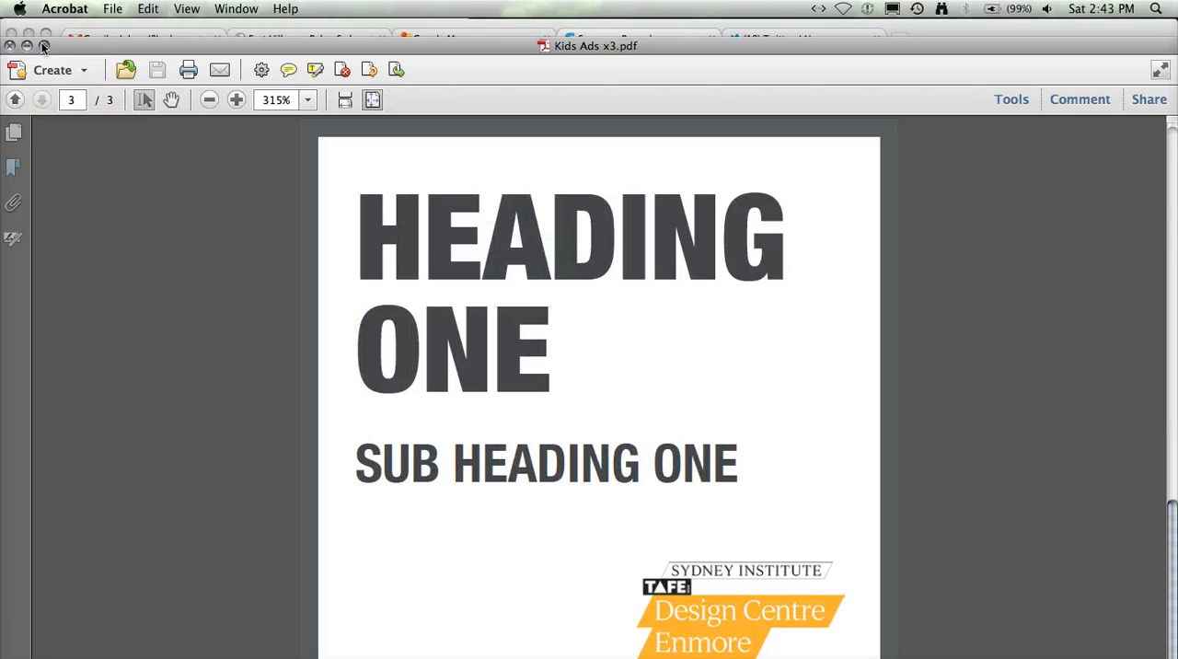
click(10, 45)
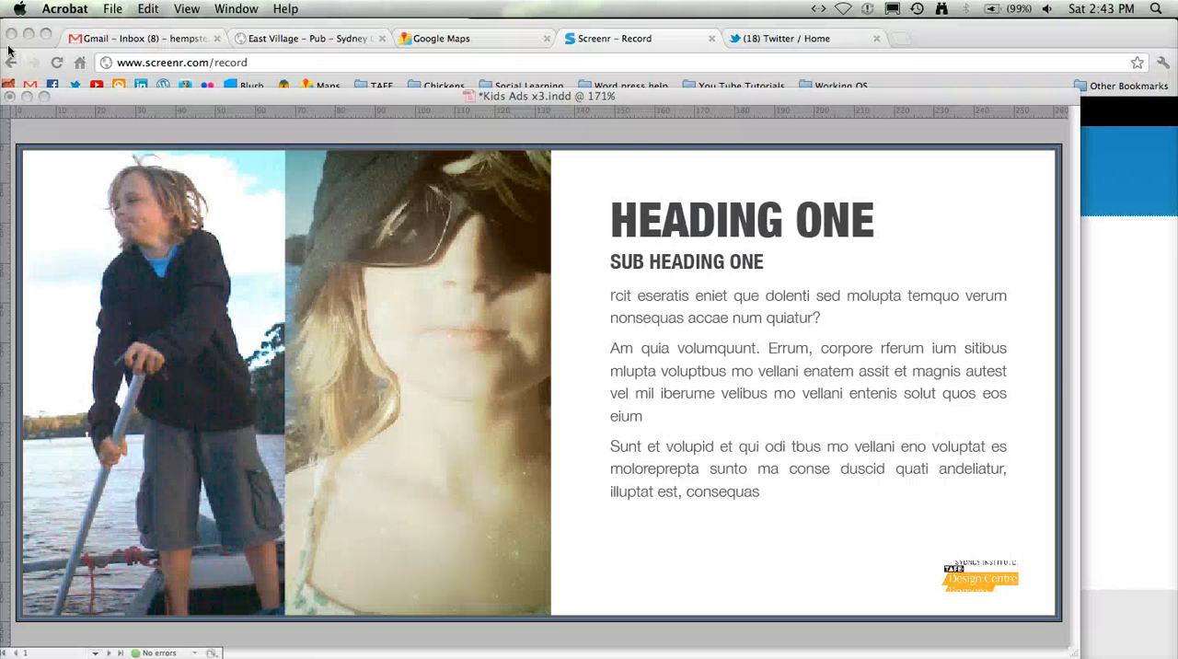
click(392, 98)
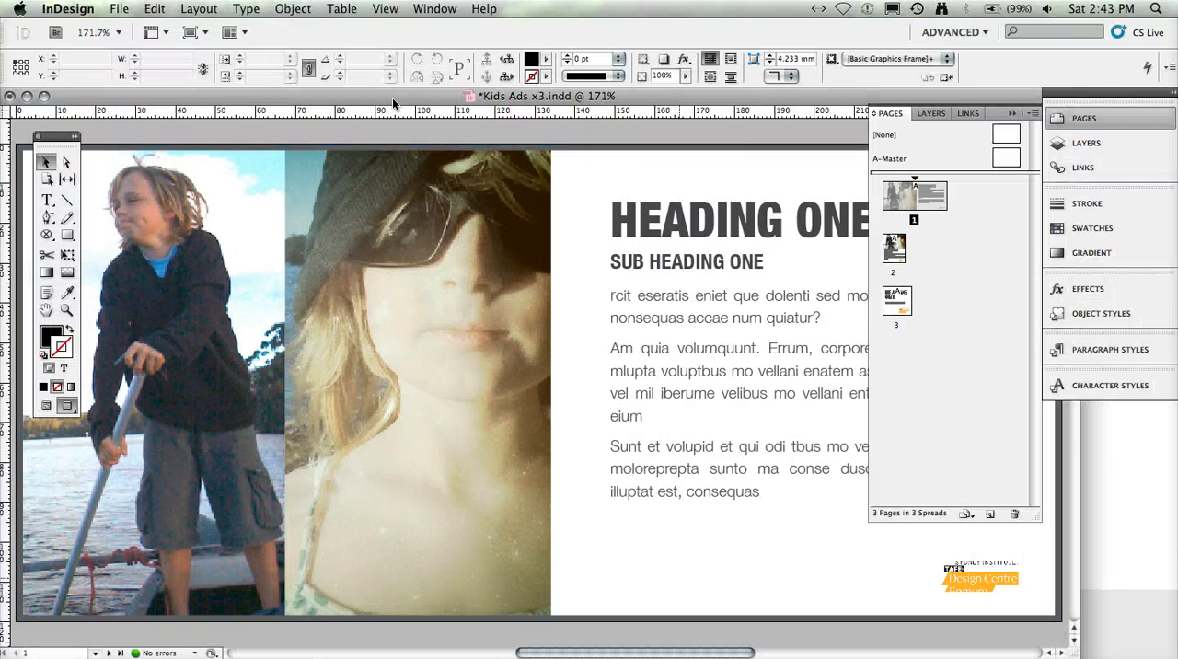
- Start a new one-page print document with facing pages off and all four margins set to 0 mm
click(125, 9)
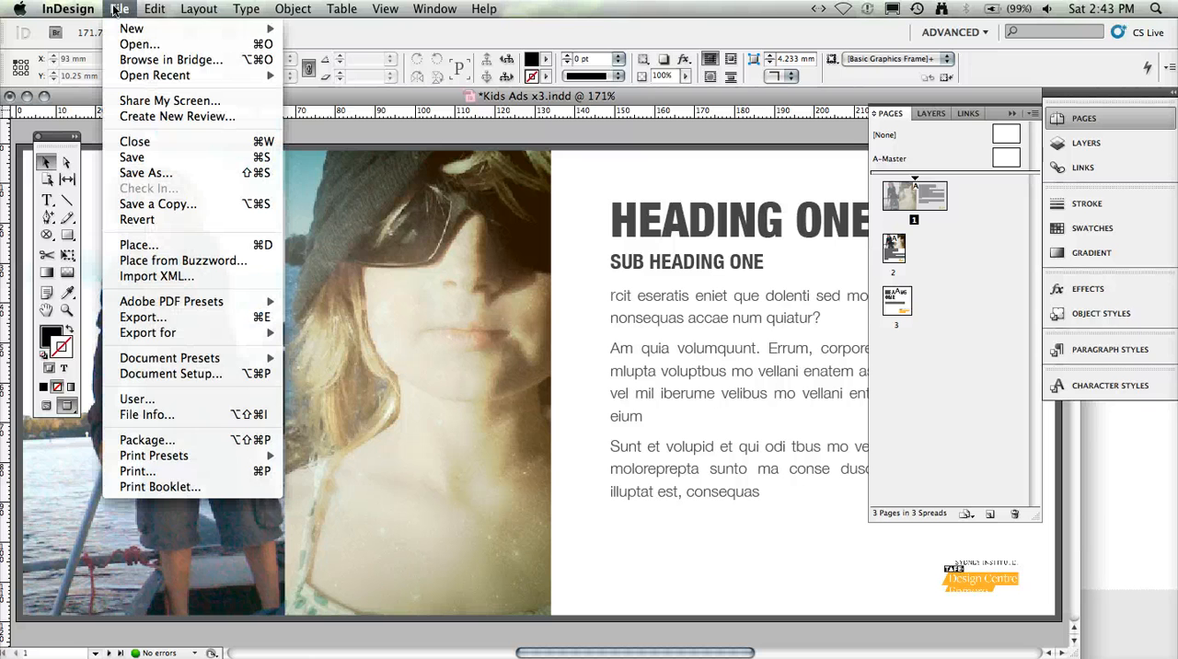
mouse_move(134, 30)
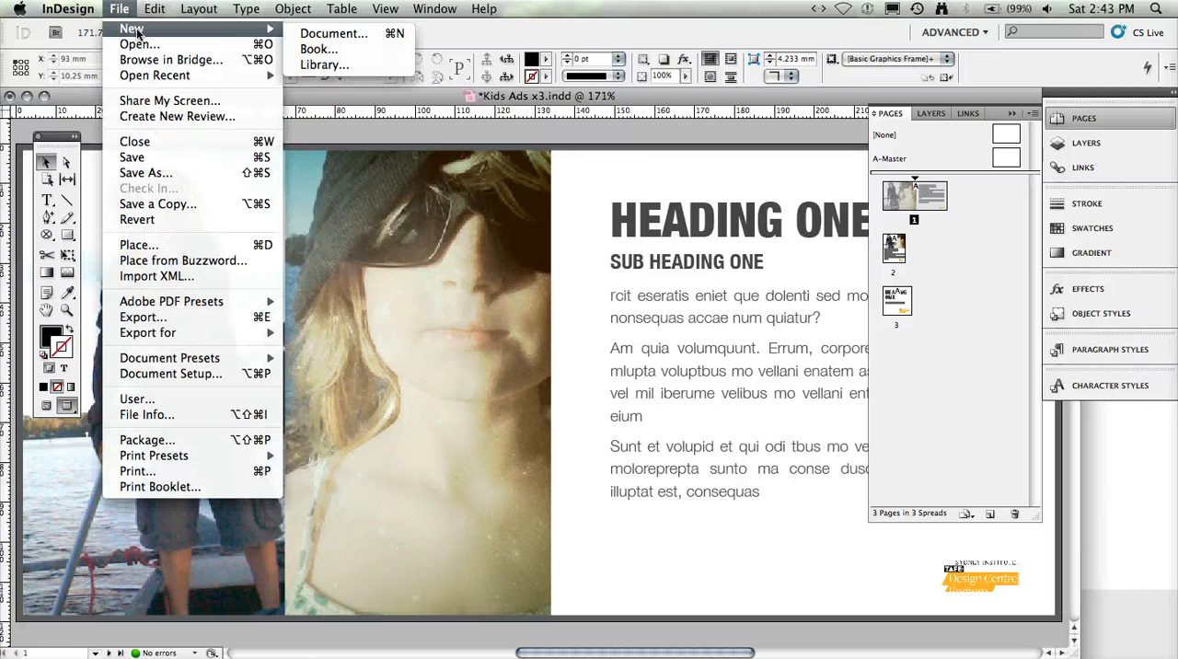
click(331, 33)
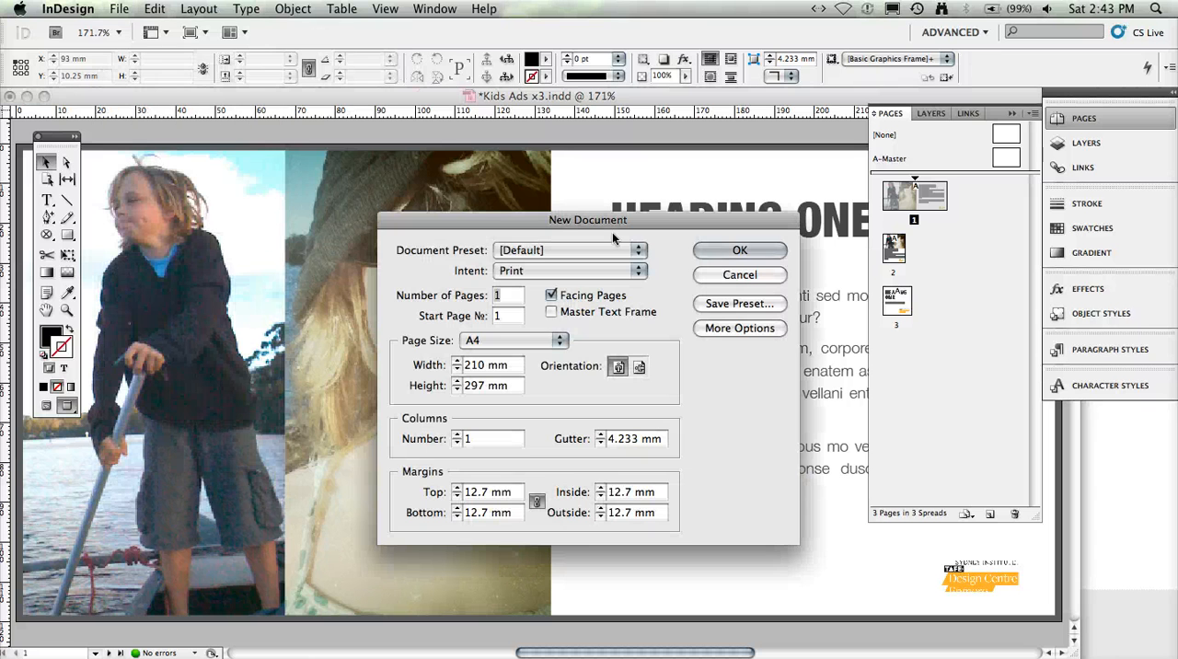
click(552, 294)
double_click(477, 496)
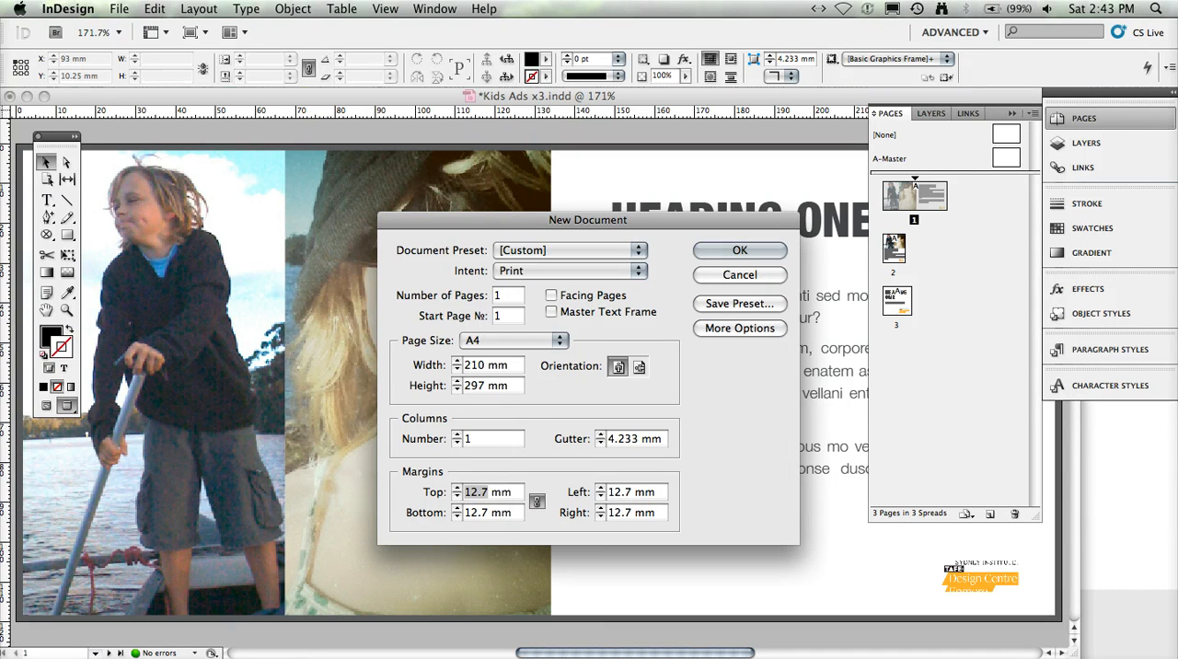
text(0)
click(538, 503)
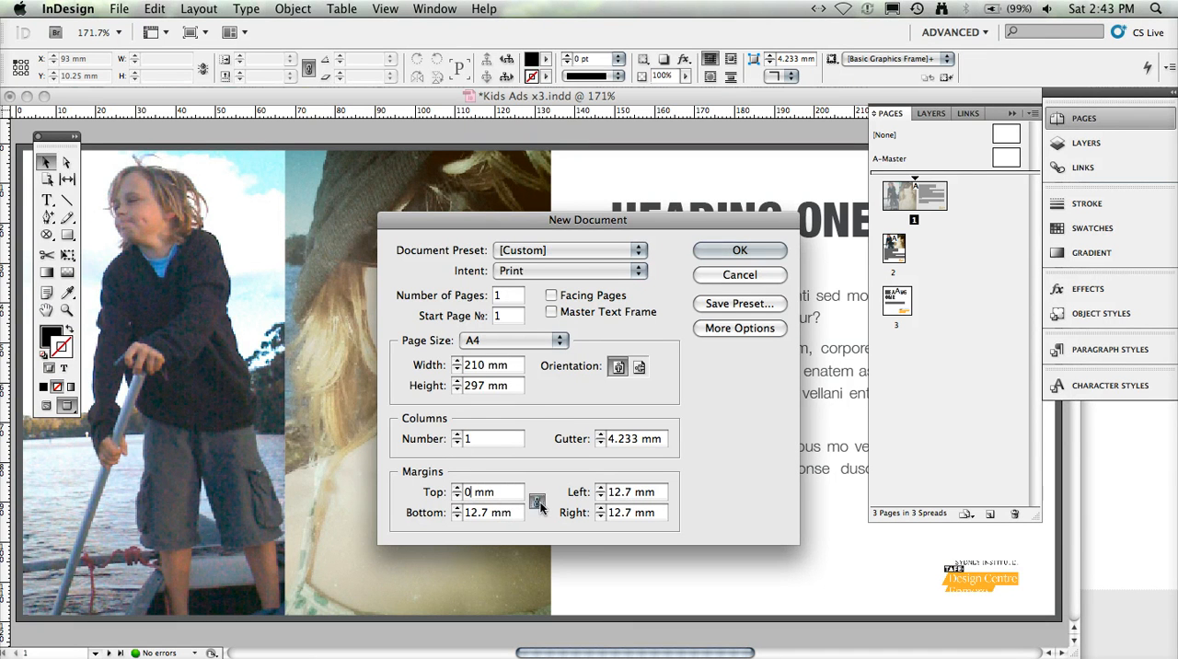
- Set the new document's page size to A3 in landscape orientation and create it
click(558, 340)
click(513, 357)
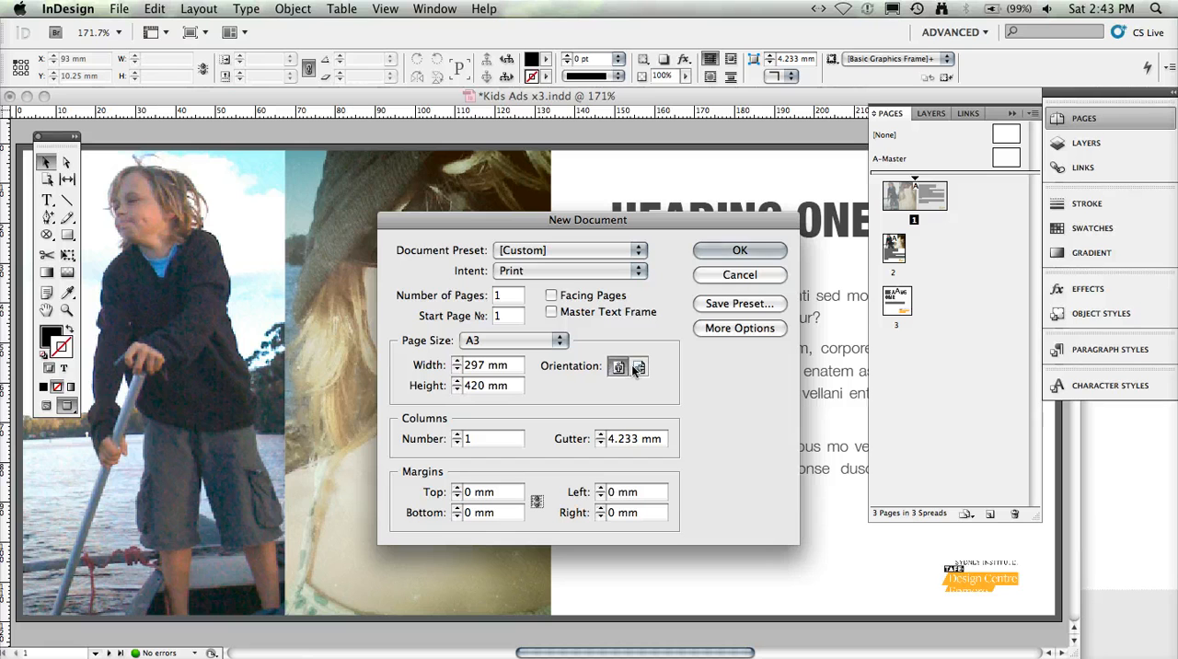
click(638, 367)
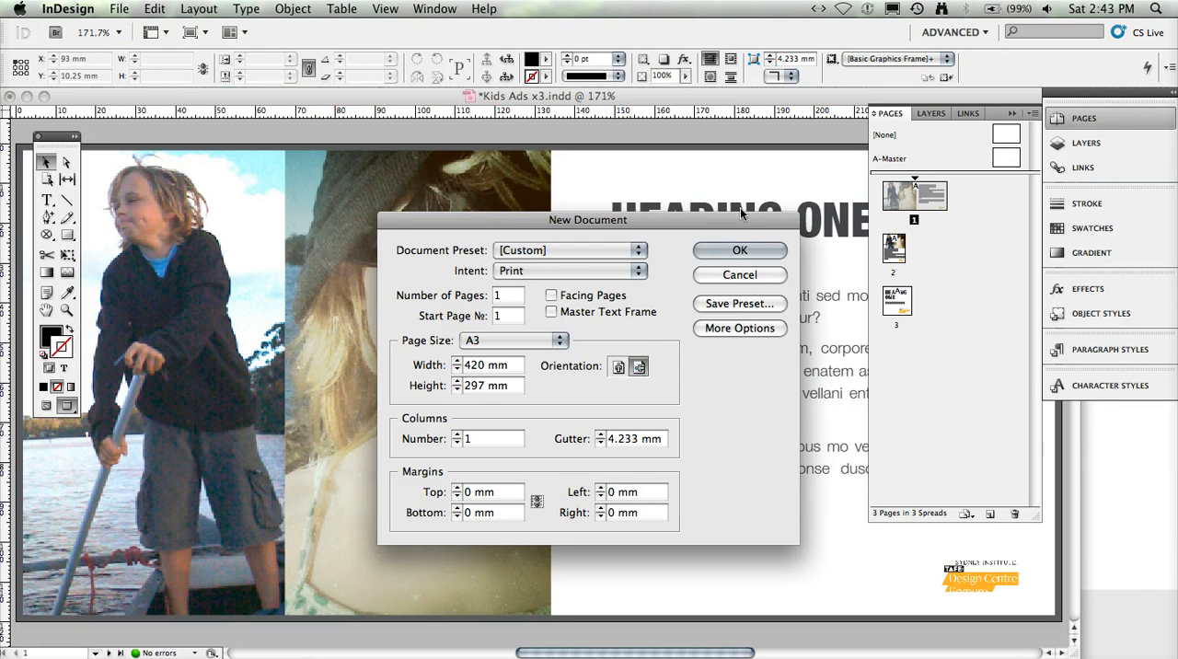
click(740, 249)
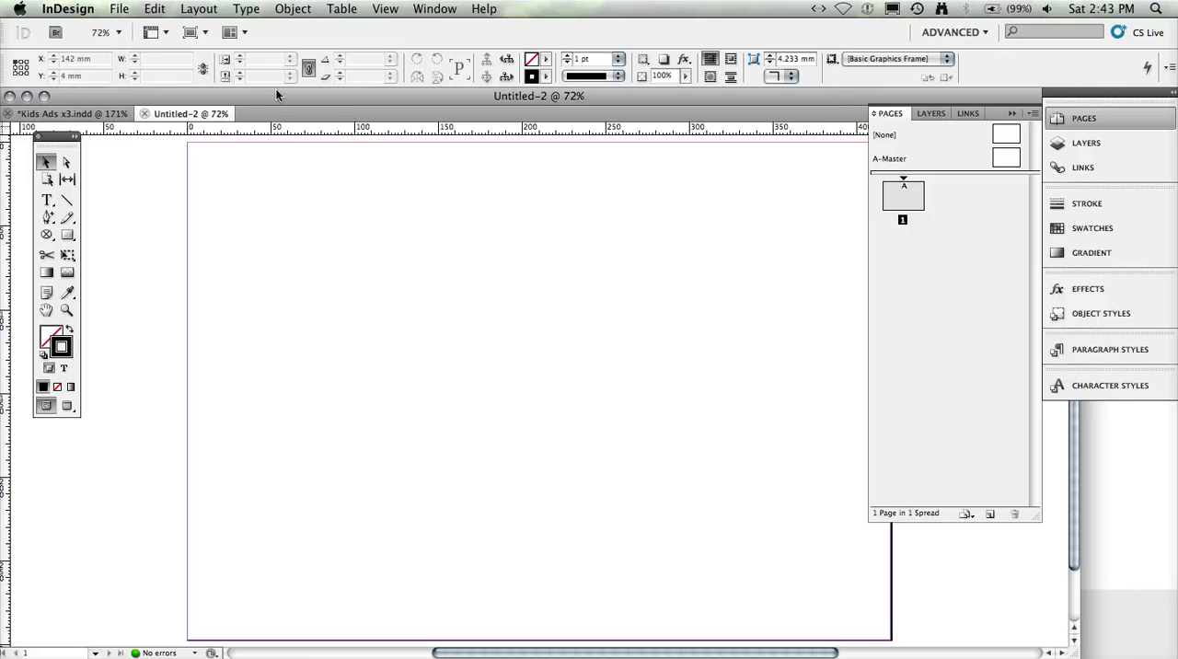
- Choose Kids Ads x3.pdf from the pdf files folder in Finn Ads for placing, with Show Import Options enabled
click(118, 11)
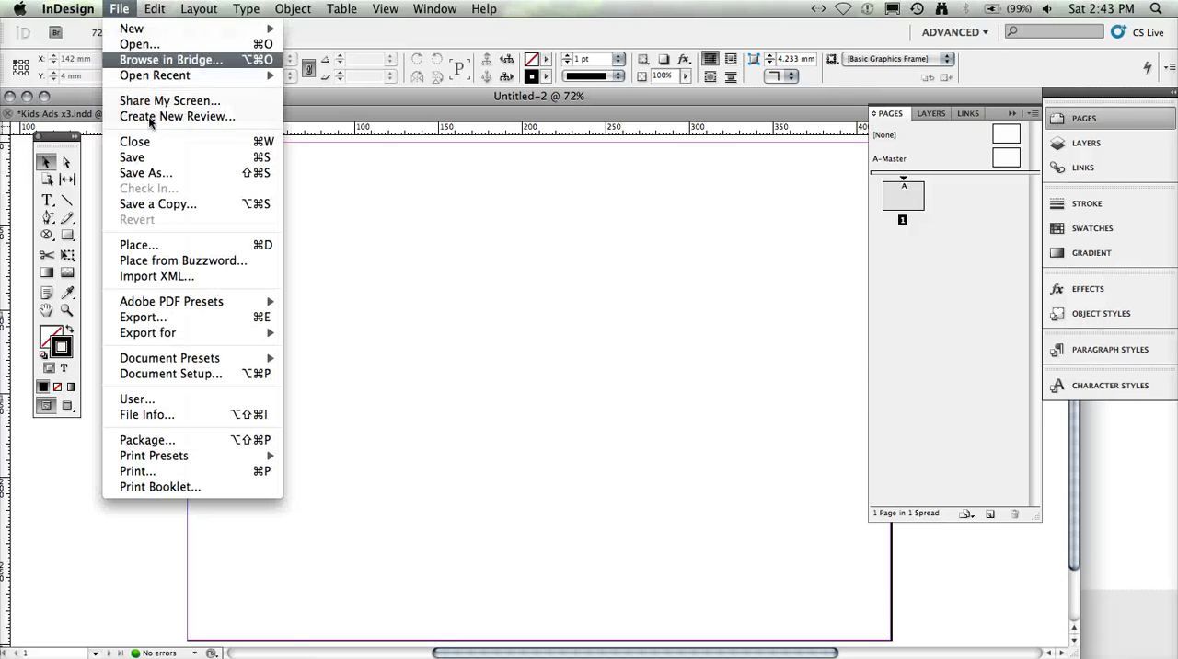
click(146, 246)
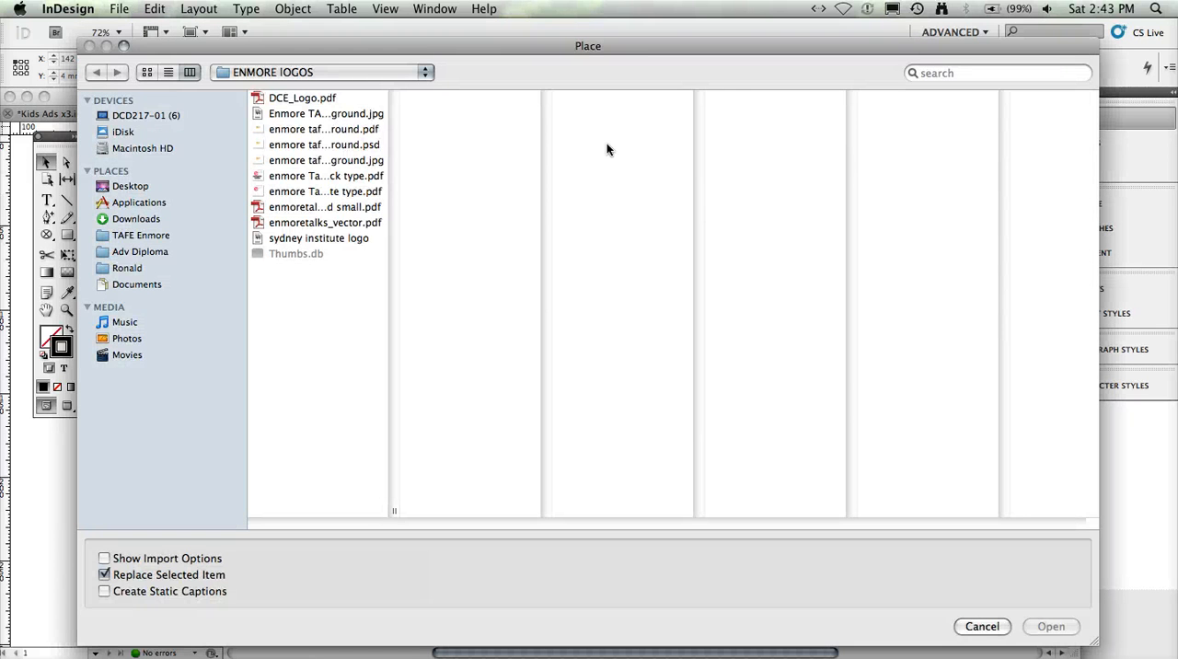
click(309, 69)
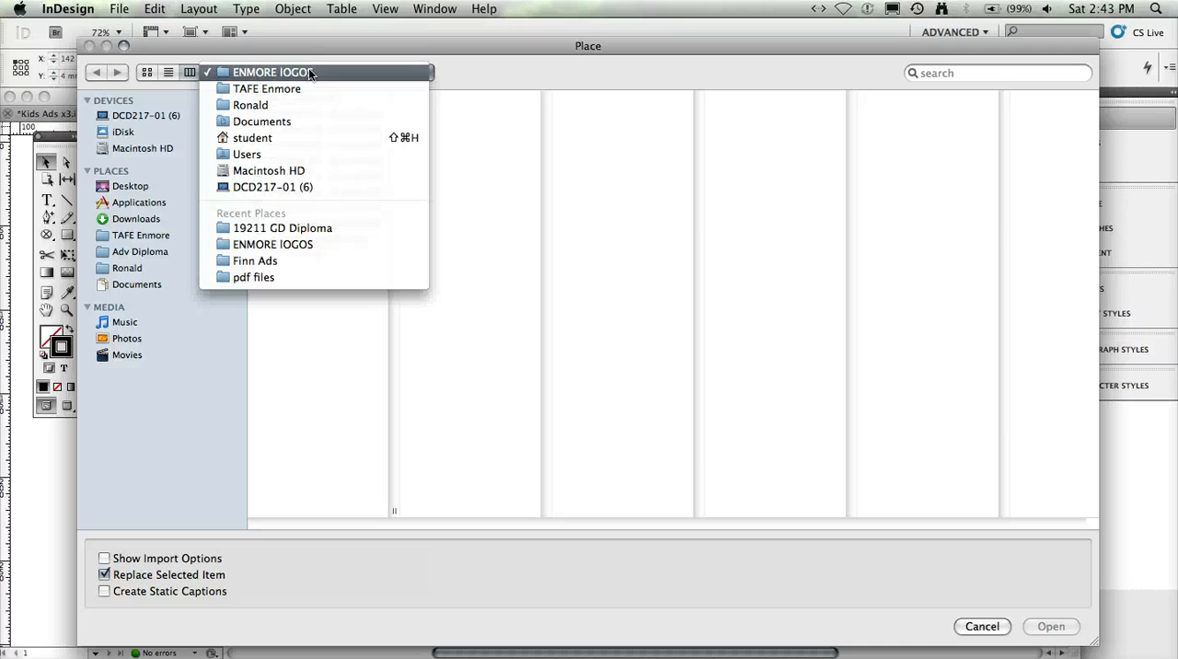
click(303, 264)
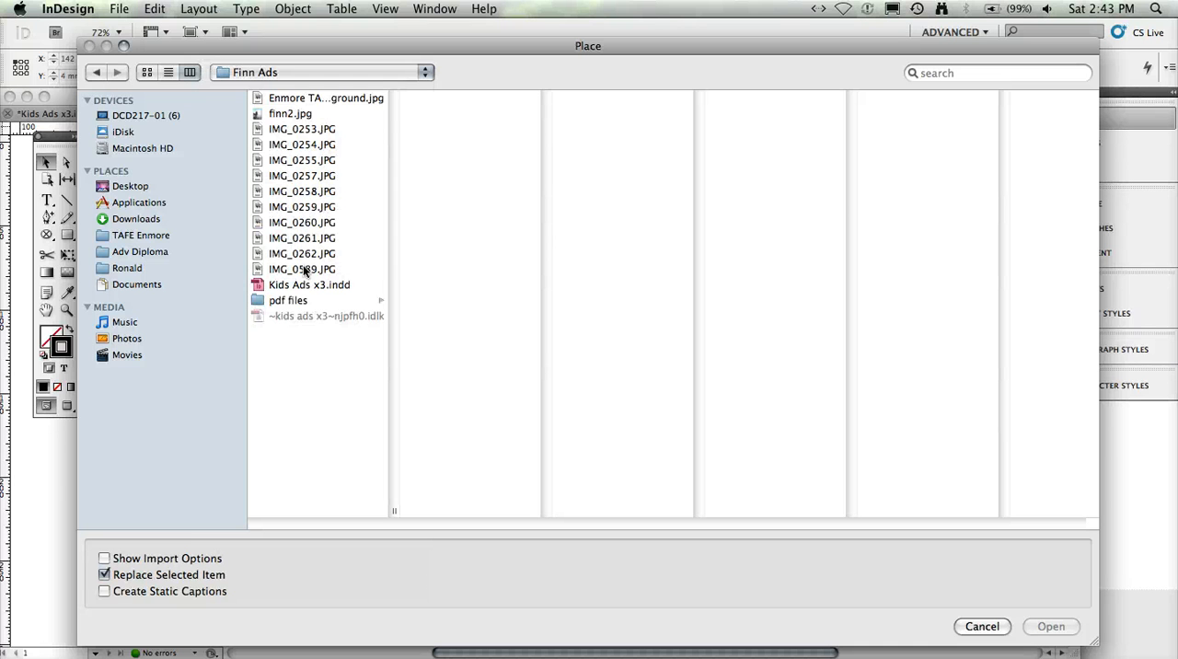
click(285, 300)
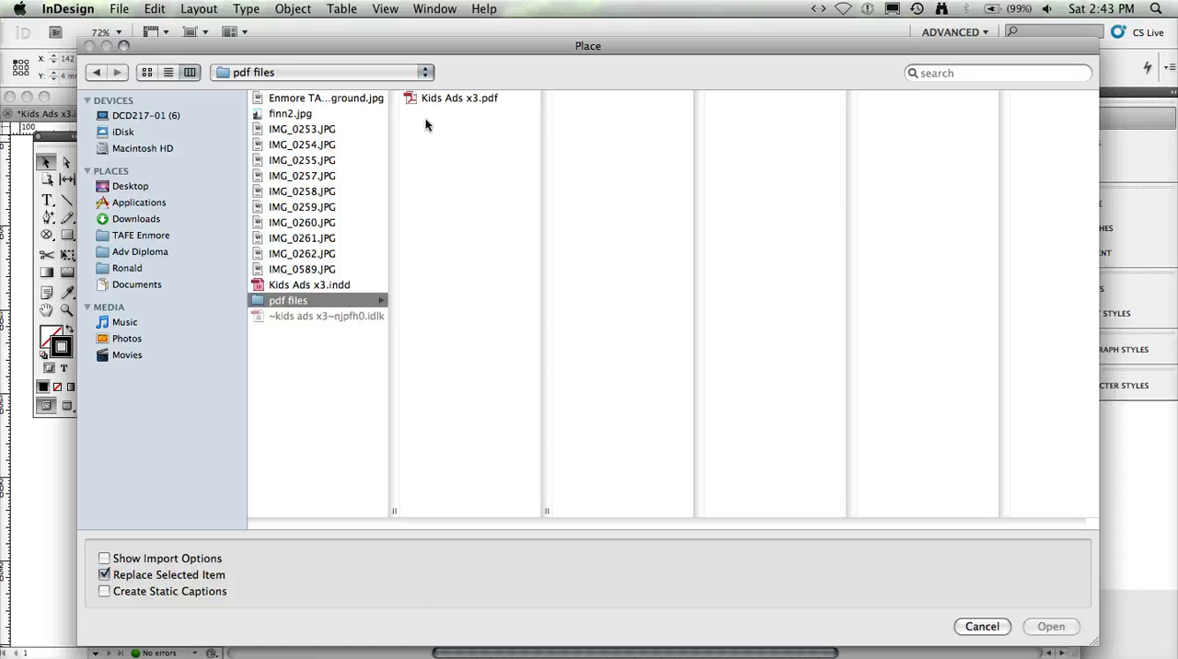
click(437, 99)
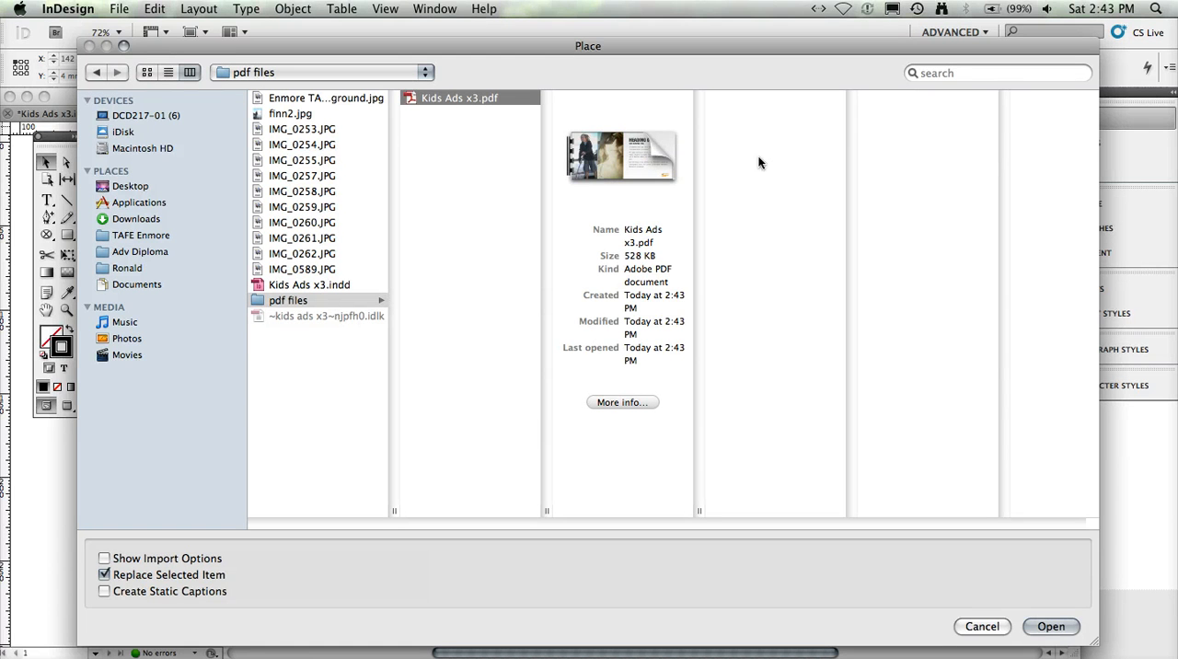
click(106, 561)
click(1054, 627)
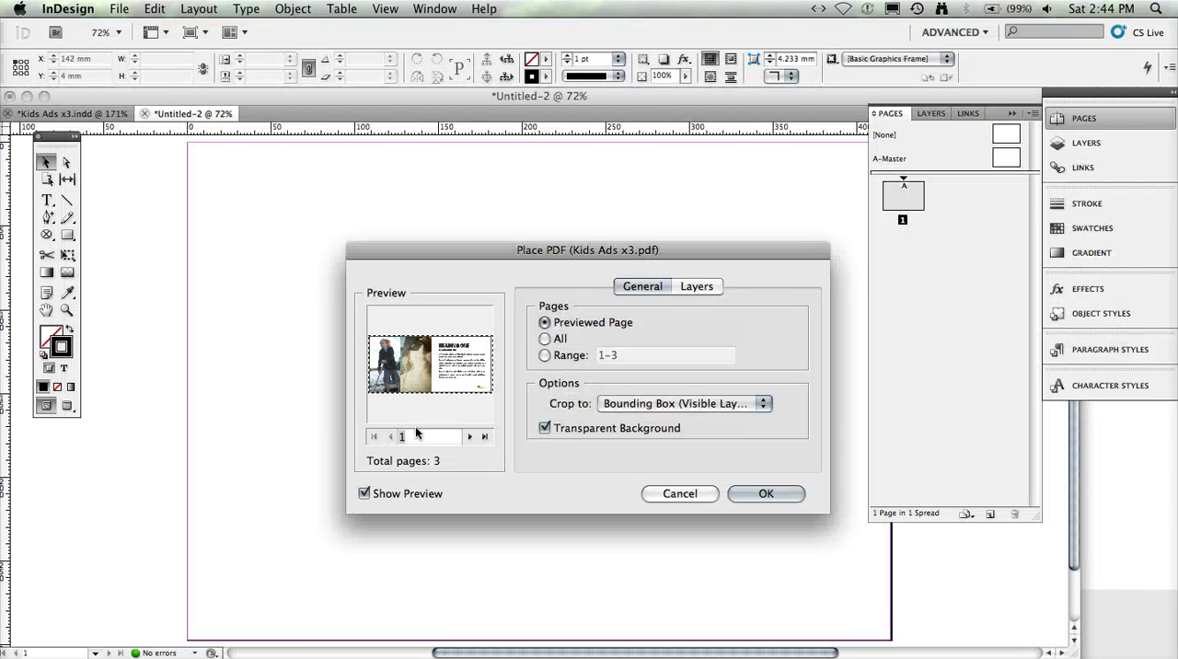
- Preview the PDF's pages in the import options and set all pages to be imported
click(470, 437)
click(469, 436)
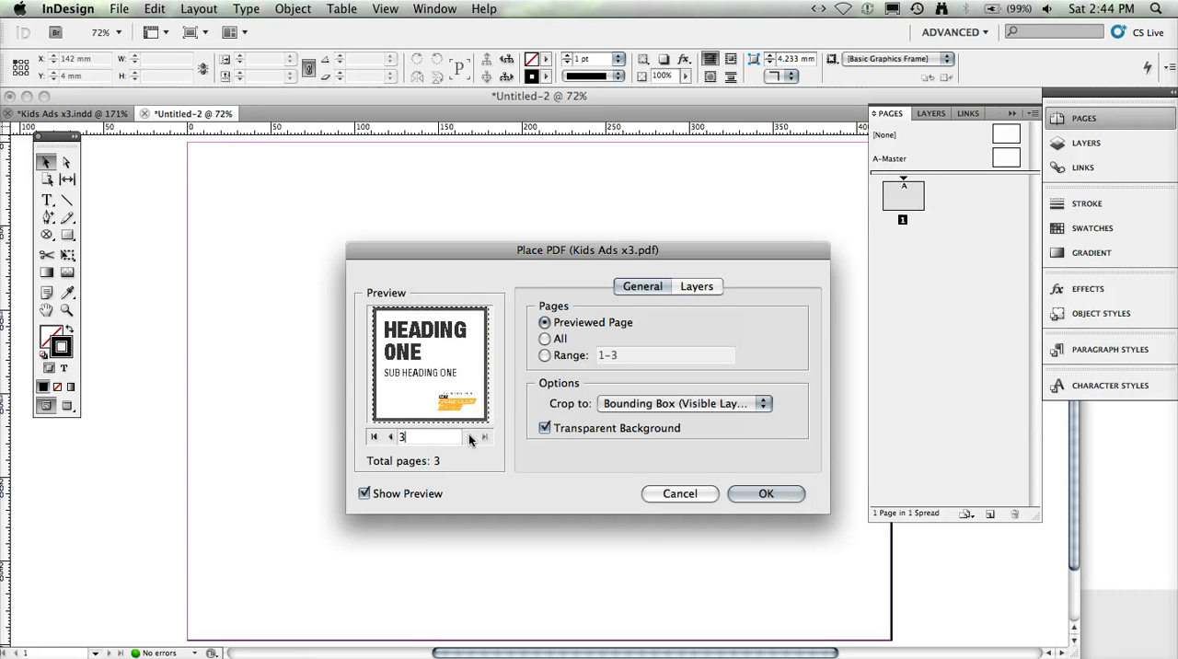
click(394, 436)
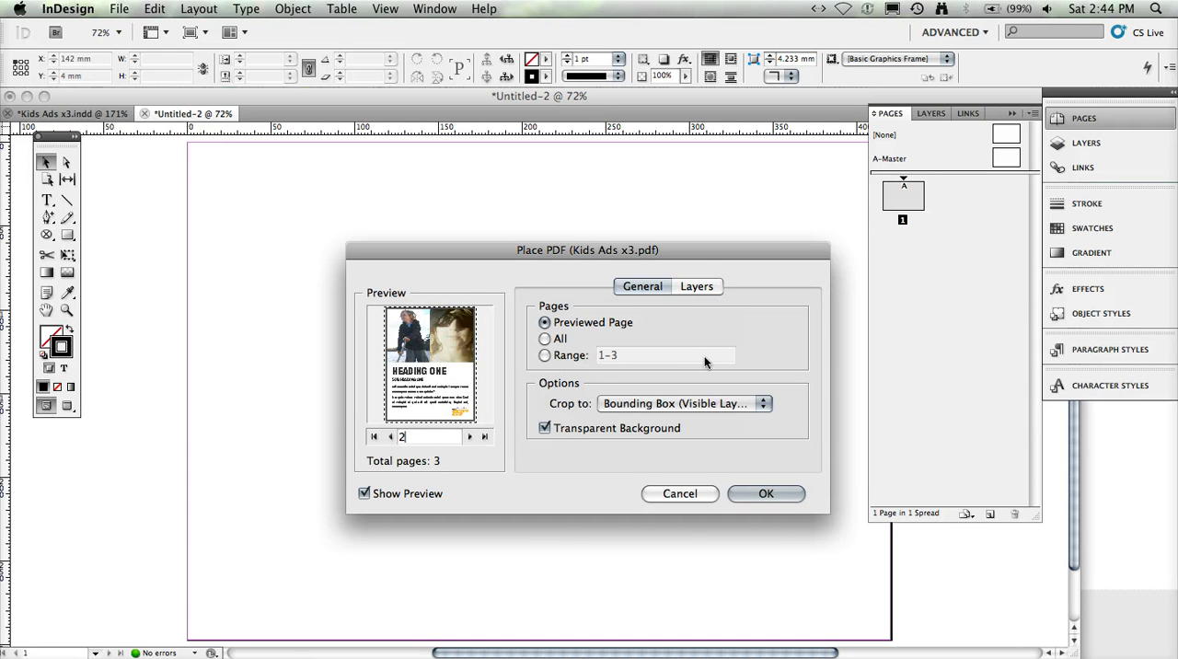
click(545, 339)
click(776, 495)
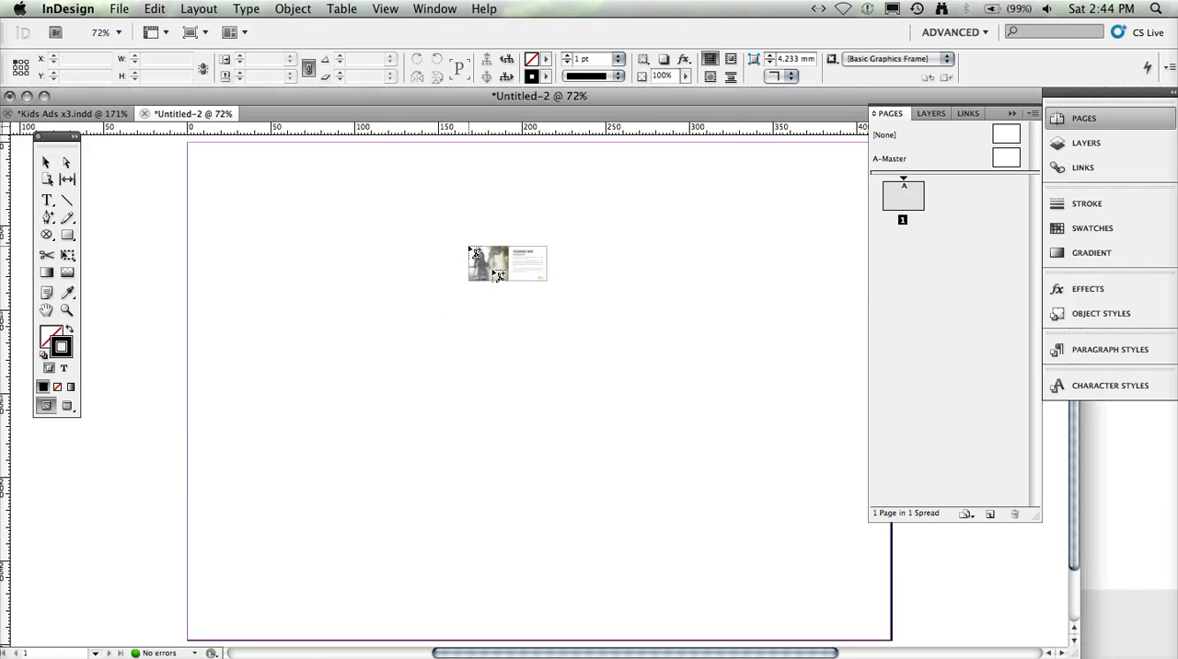
- Place the wide ad across the upper part of the A3 page, with the portrait ad below it and the small square ad beside that
click(229, 168)
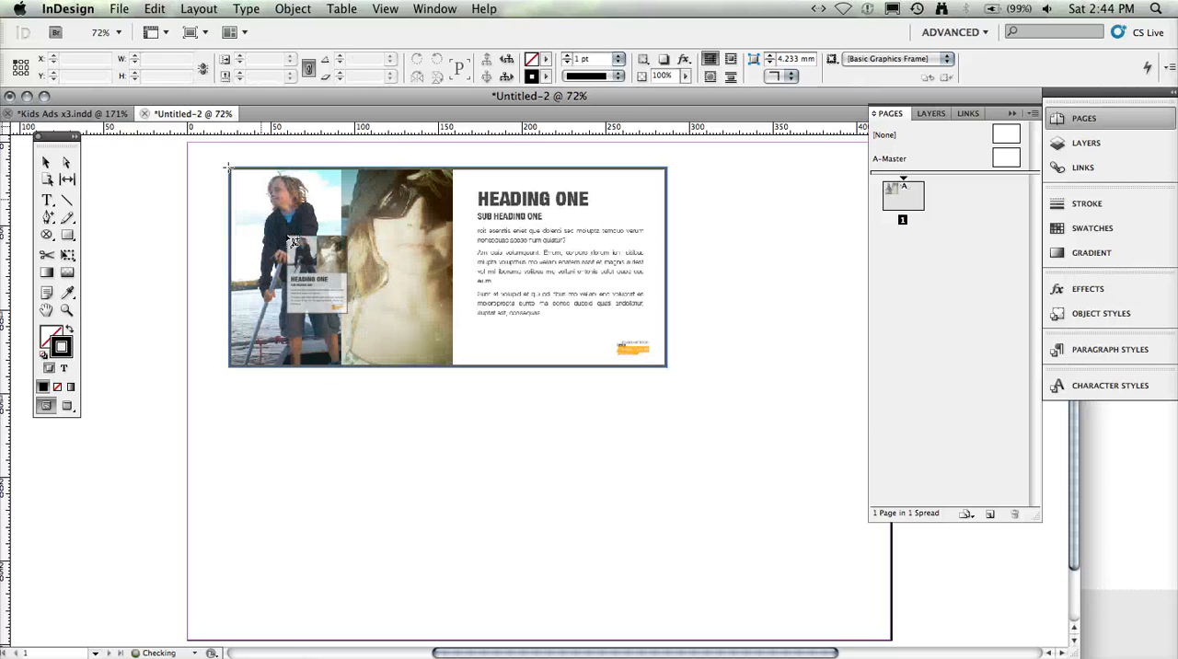
click(244, 413)
click(554, 419)
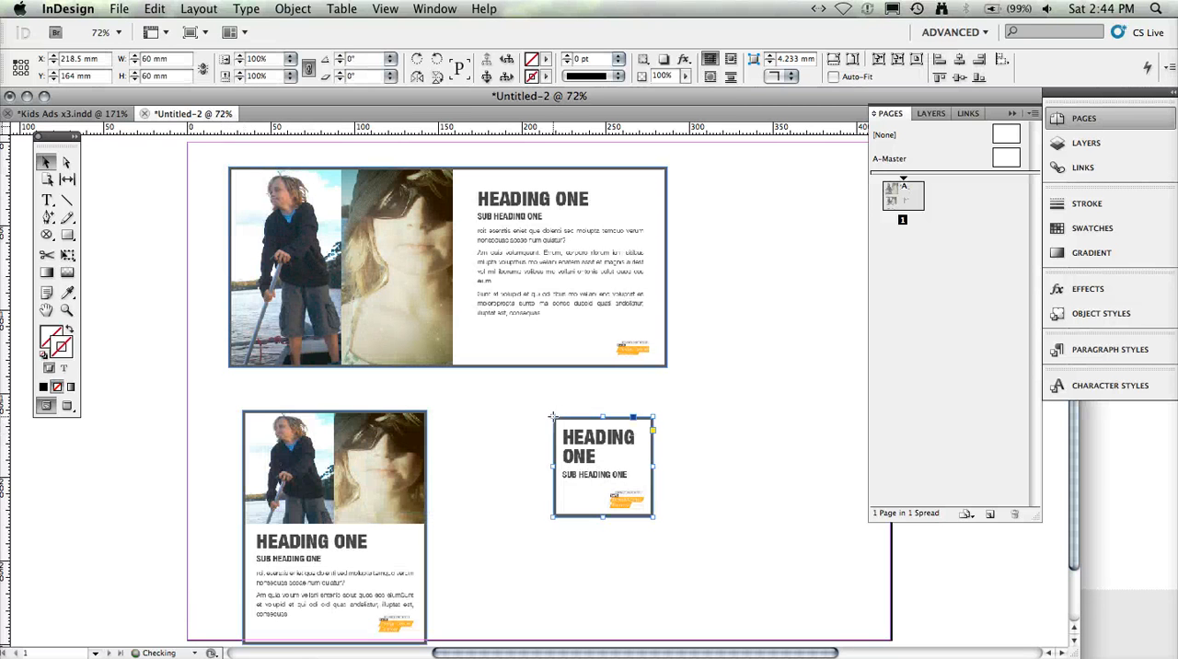
- Rearrange the ads so the portrait ad sits flush with the wide ad's right edge below it, with the small square ad to its left
click(494, 462)
drag(630, 455, 193, 490)
drag(366, 493, 610, 473)
drag(205, 476, 442, 405)
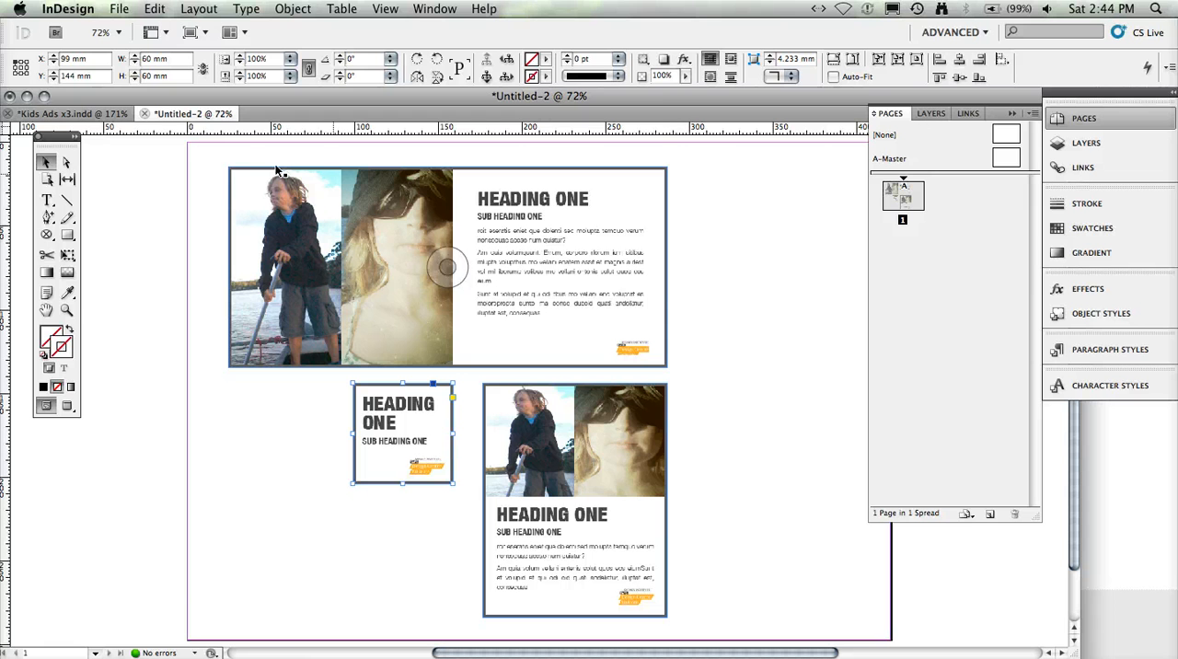
- Add a text frame about 92 × 28 mm in the page's lower-right area containing the student's first name followed by "Class 1B"
click(47, 201)
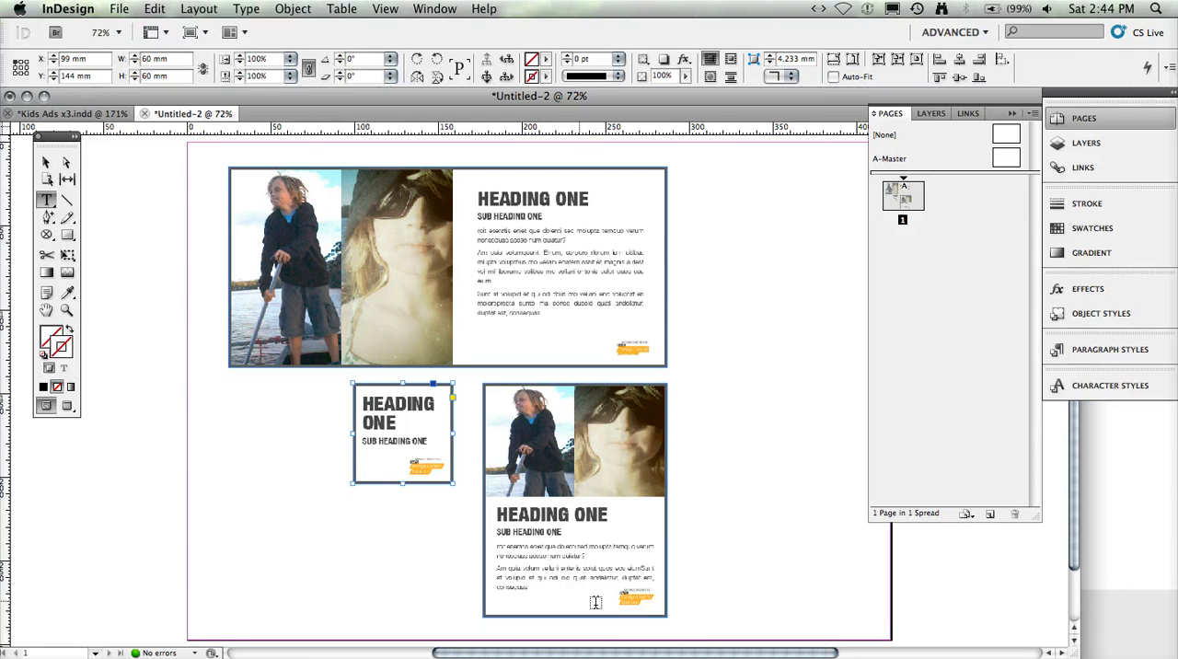
drag(703, 566, 857, 611)
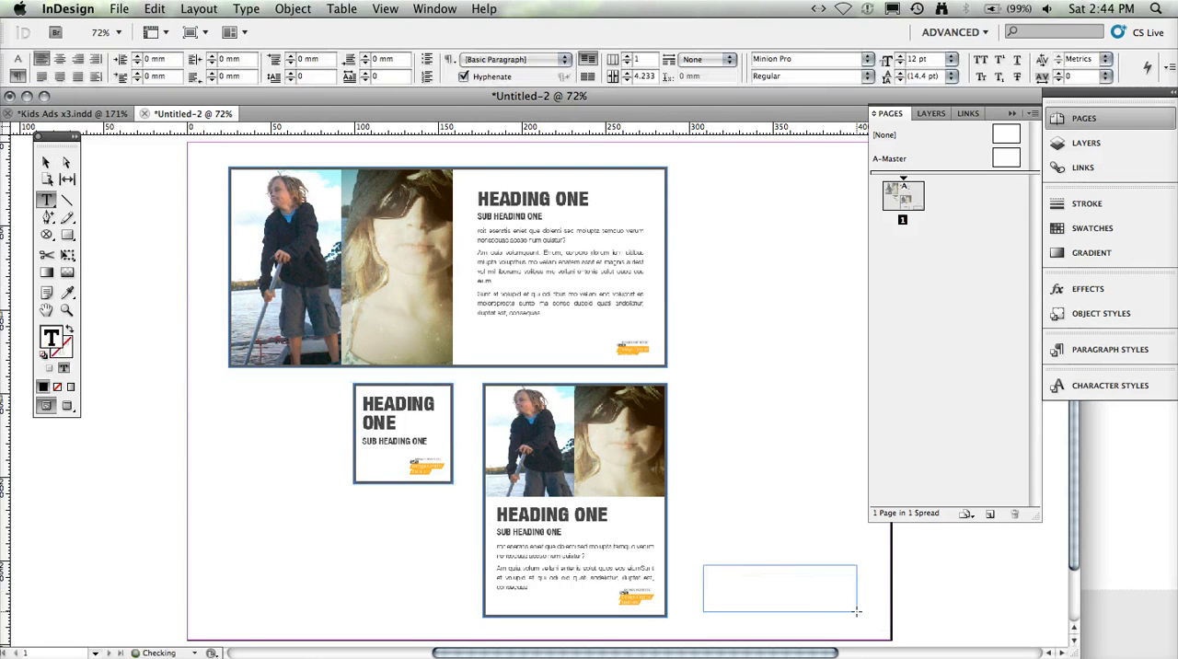
text(GAvesb)
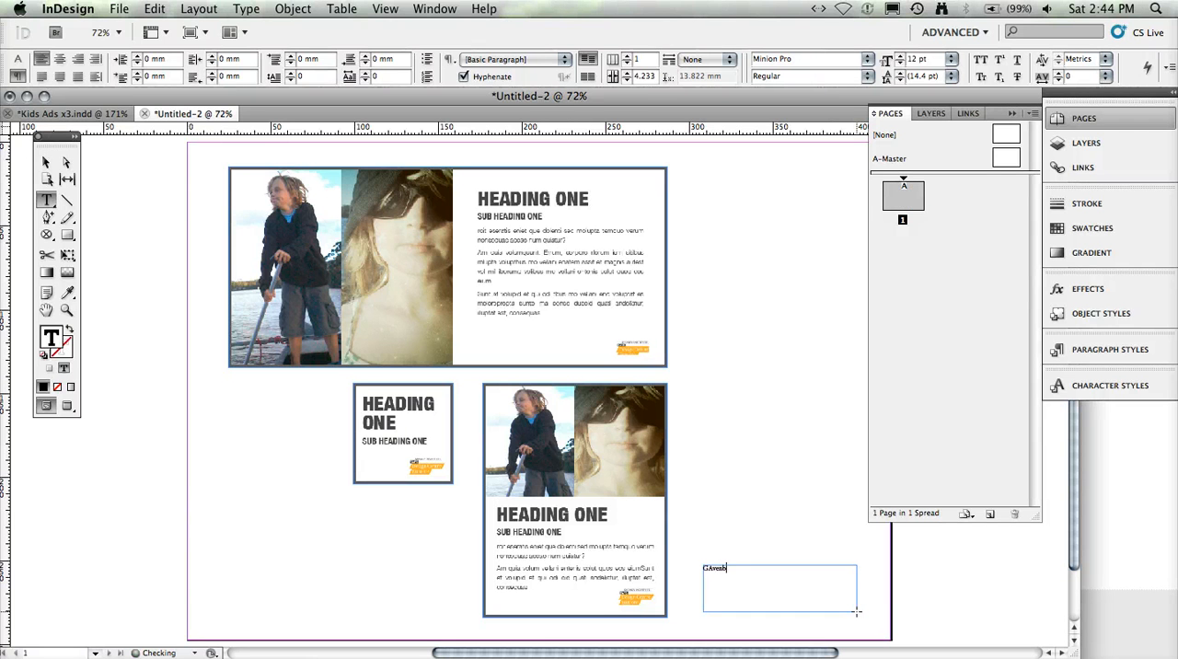
key(BackSpace)
key(BackSpace)
key(BackSpace)
key(BackSpace)
text(aven Class 1B)
- Format the name and class label in 20 pt Microsoft Sans Serif and move its frame further into the page's lower-right corner
key(super+a)
key(super+shift+period)
key(super+shift+period)
key(super+shift+period)
key(super+shift+period)
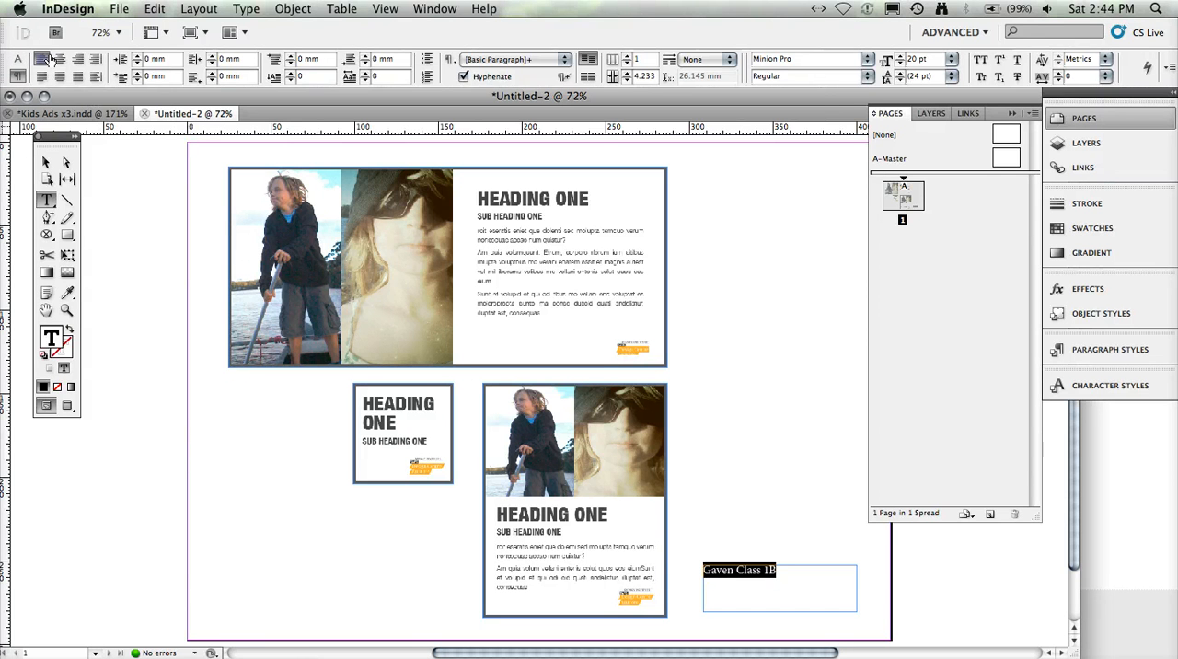
click(20, 59)
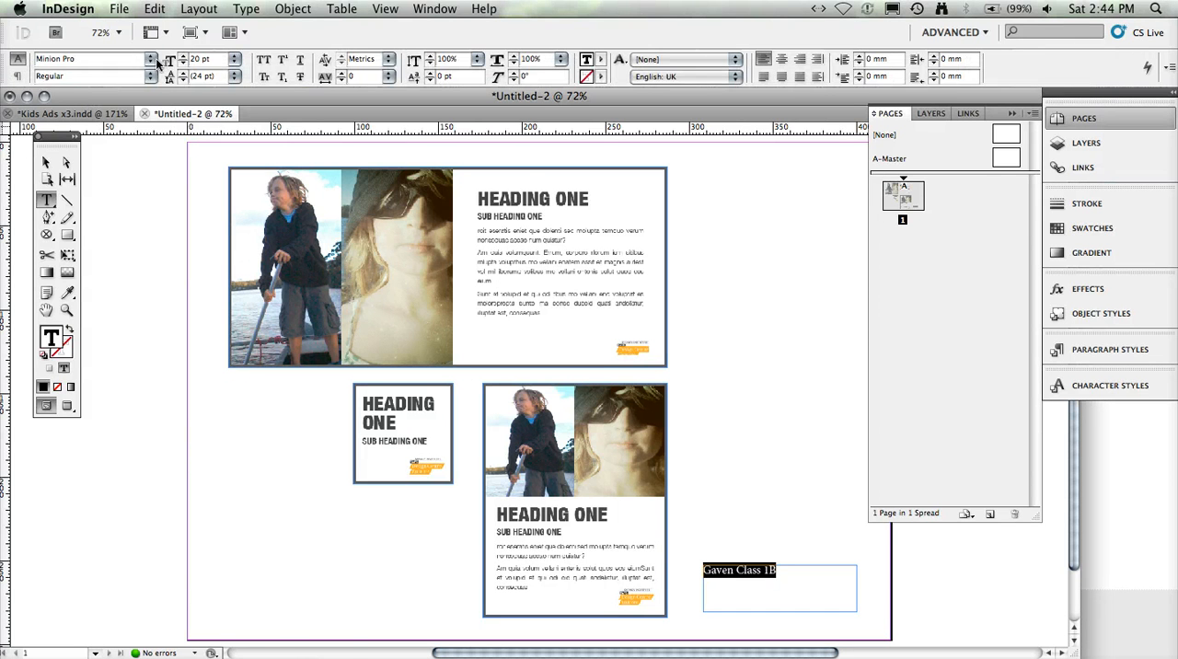
click(152, 58)
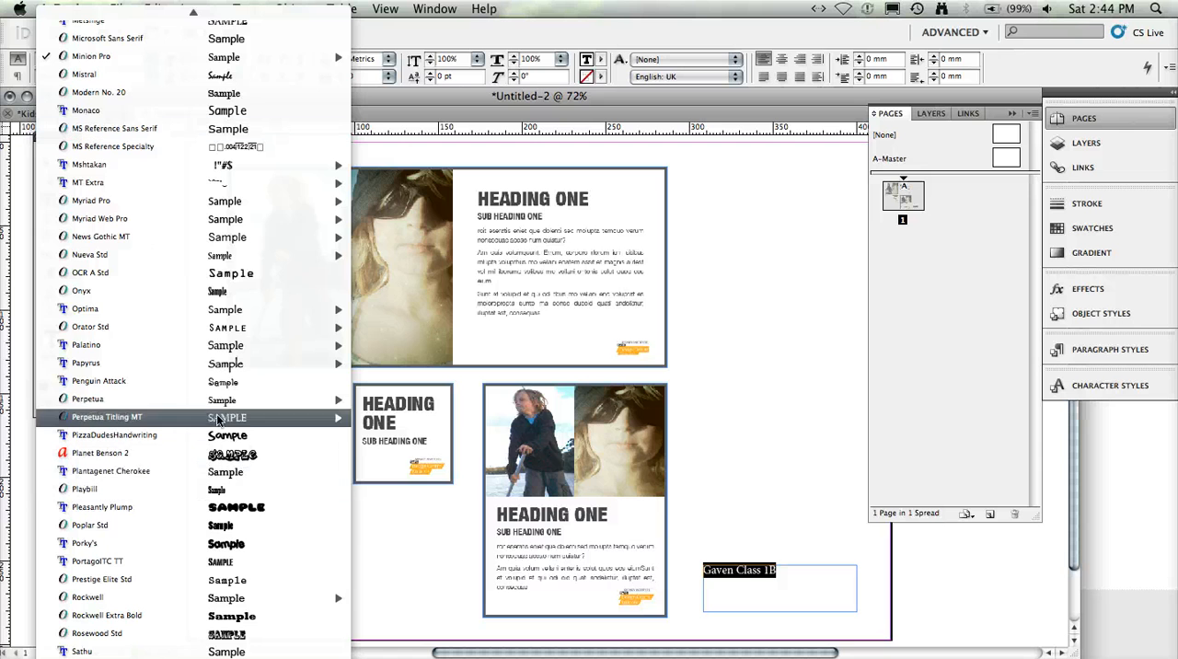
click(225, 41)
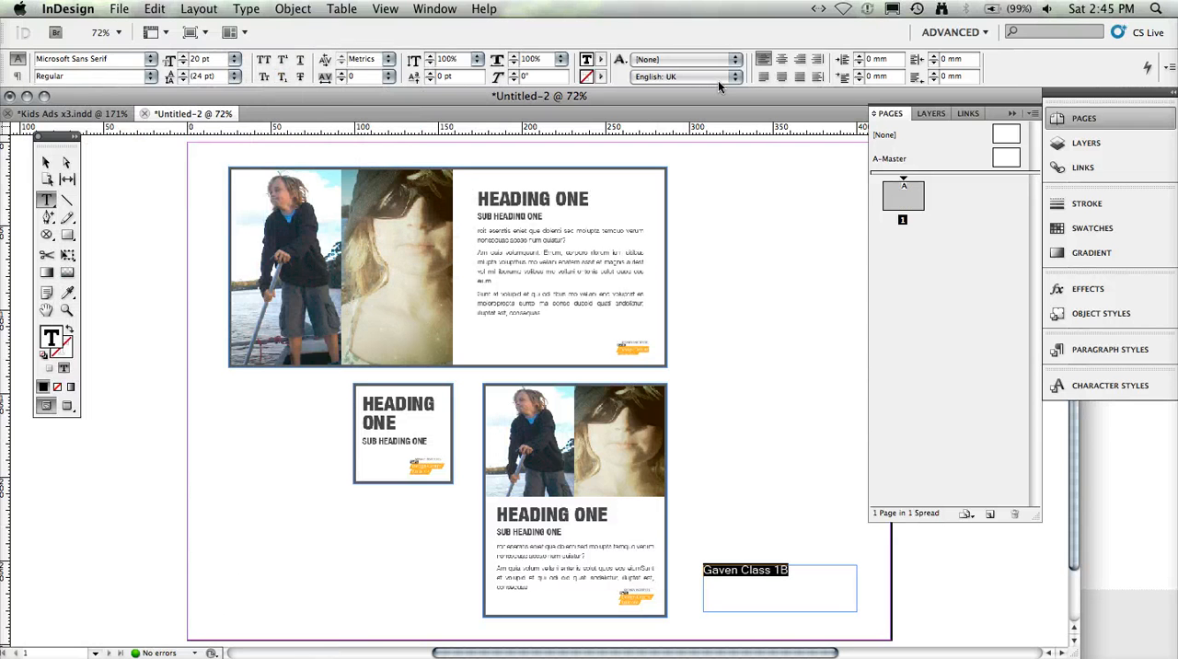
key(Escape)
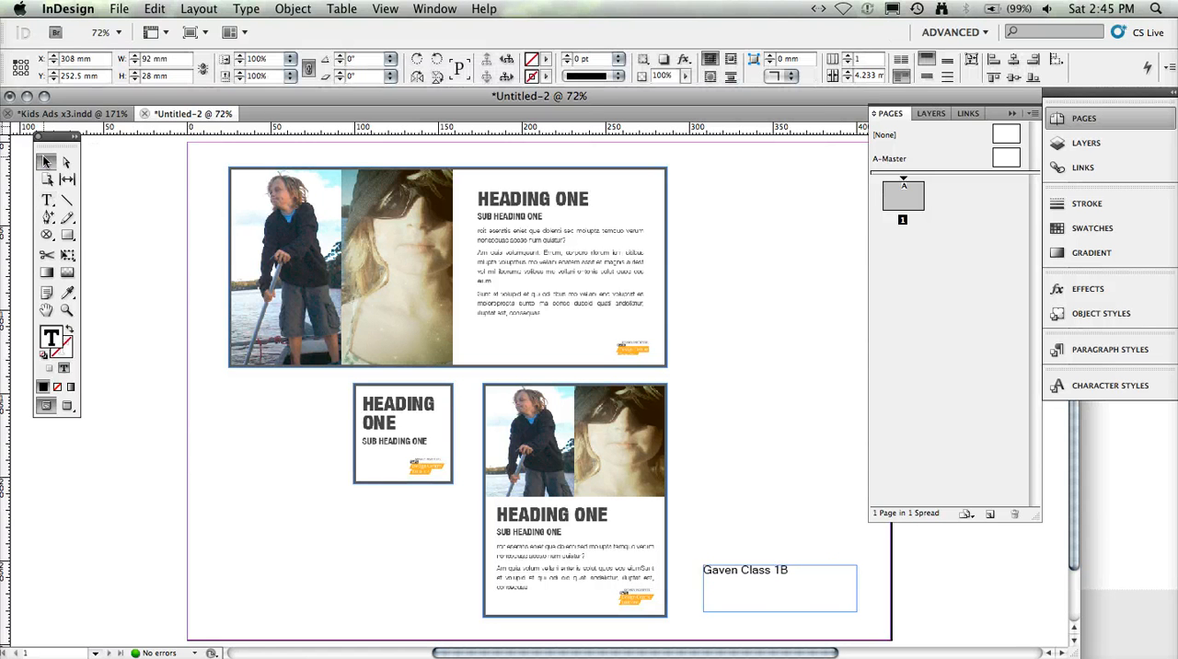
drag(751, 577, 811, 613)
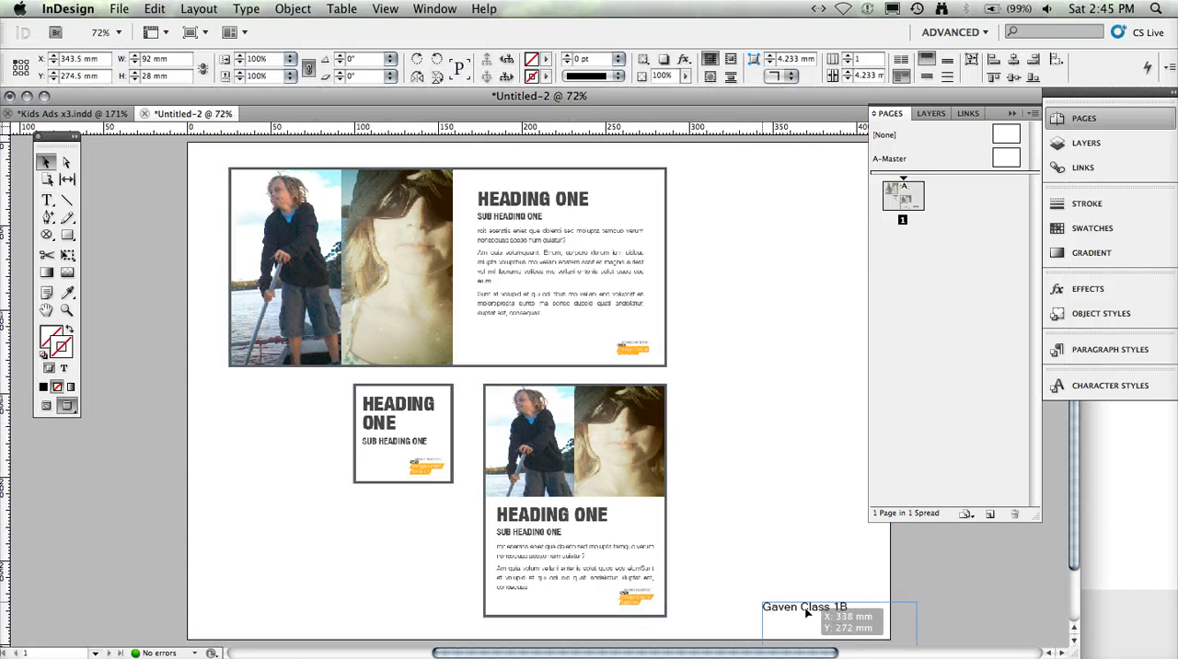
- Apply a drop shadow with 22% opacity to all three ads
drag(512, 435, 390, 471)
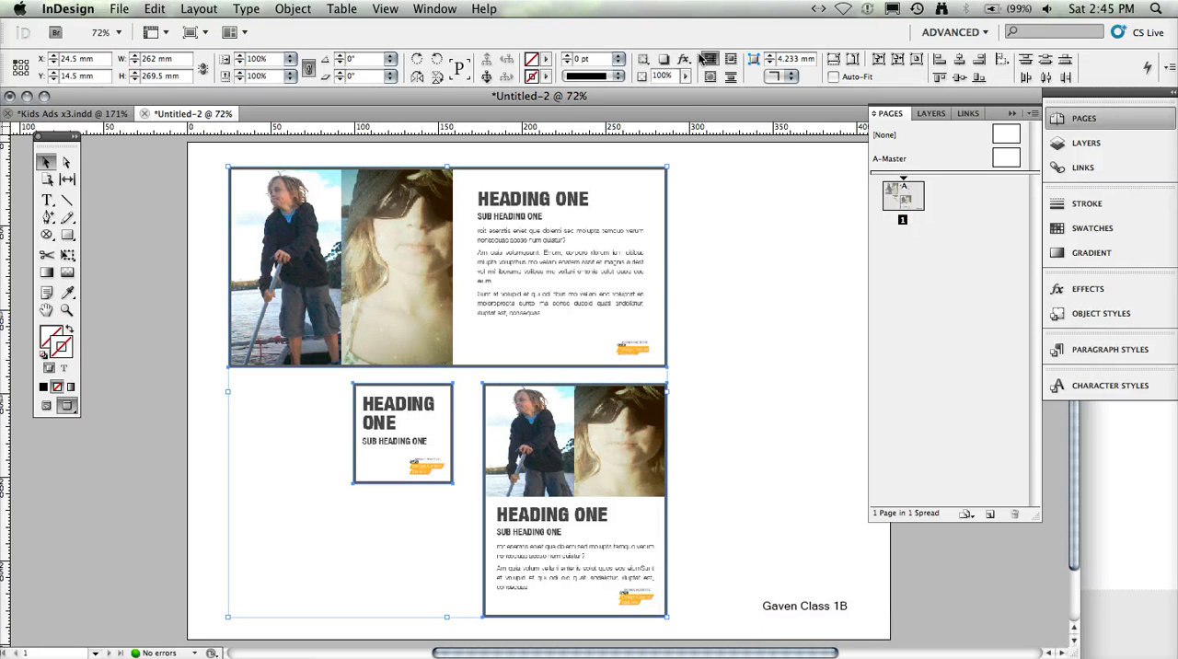
click(664, 59)
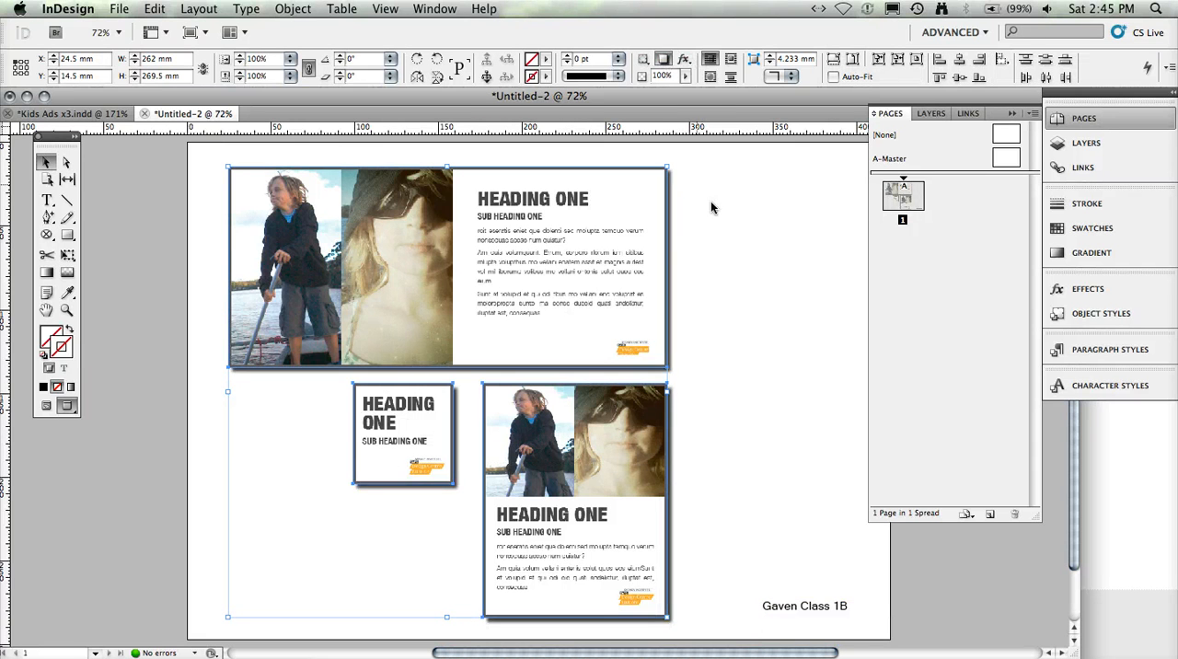
key(super+z)
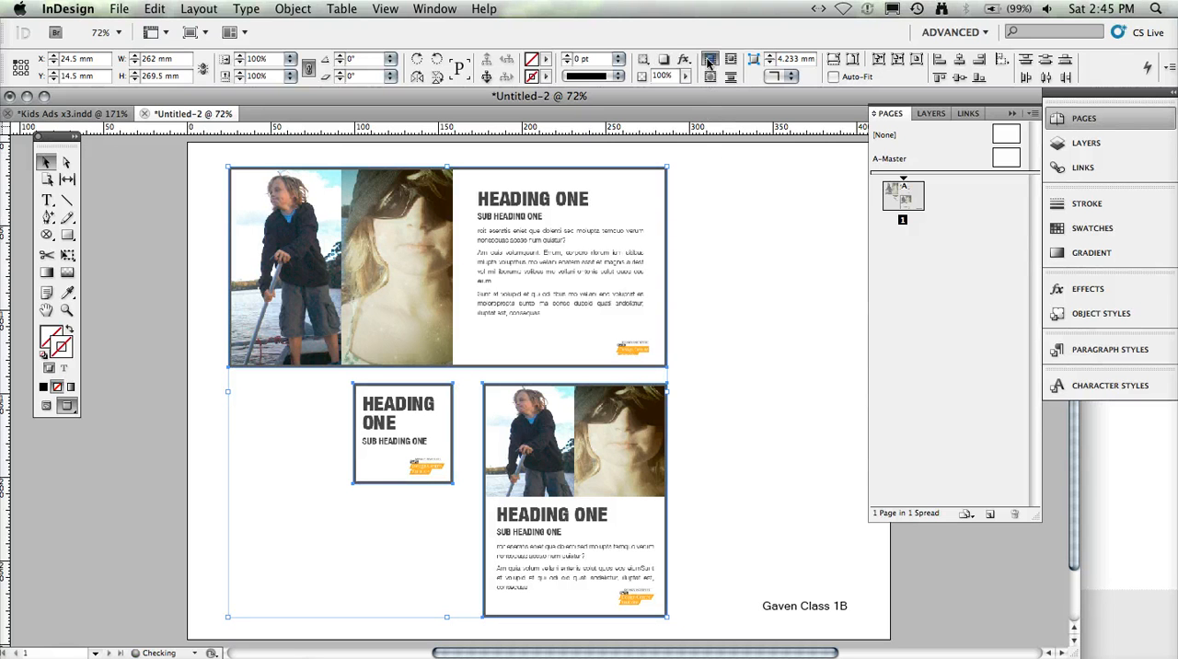
click(684, 59)
click(730, 85)
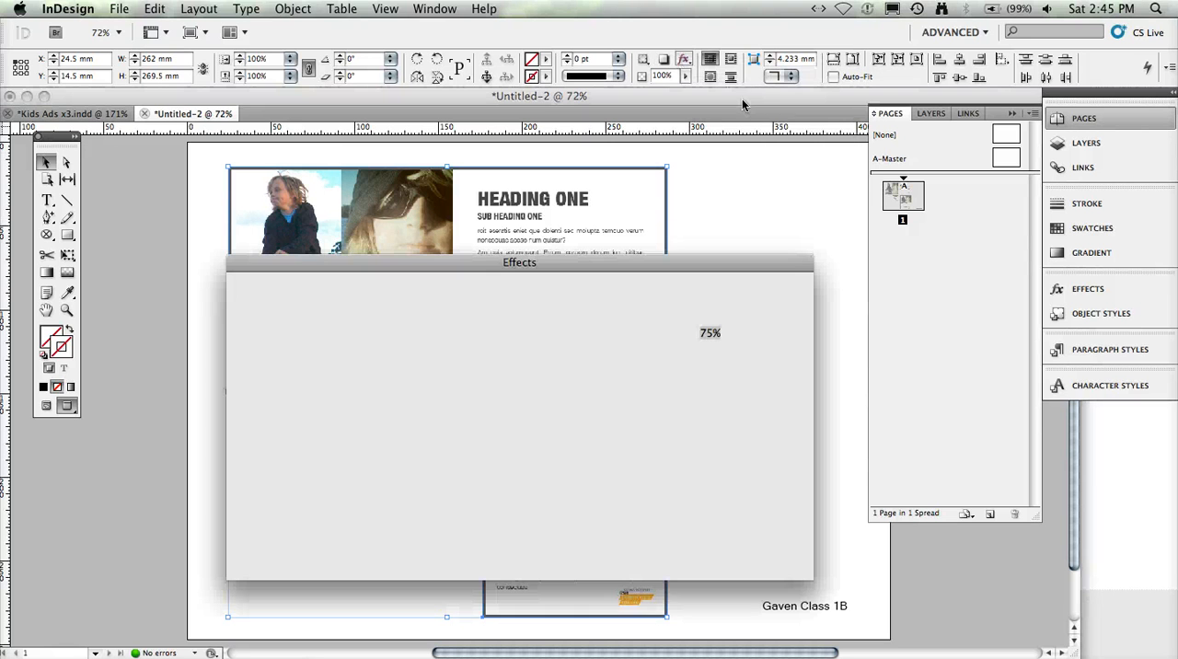
click(762, 334)
drag(761, 348, 714, 349)
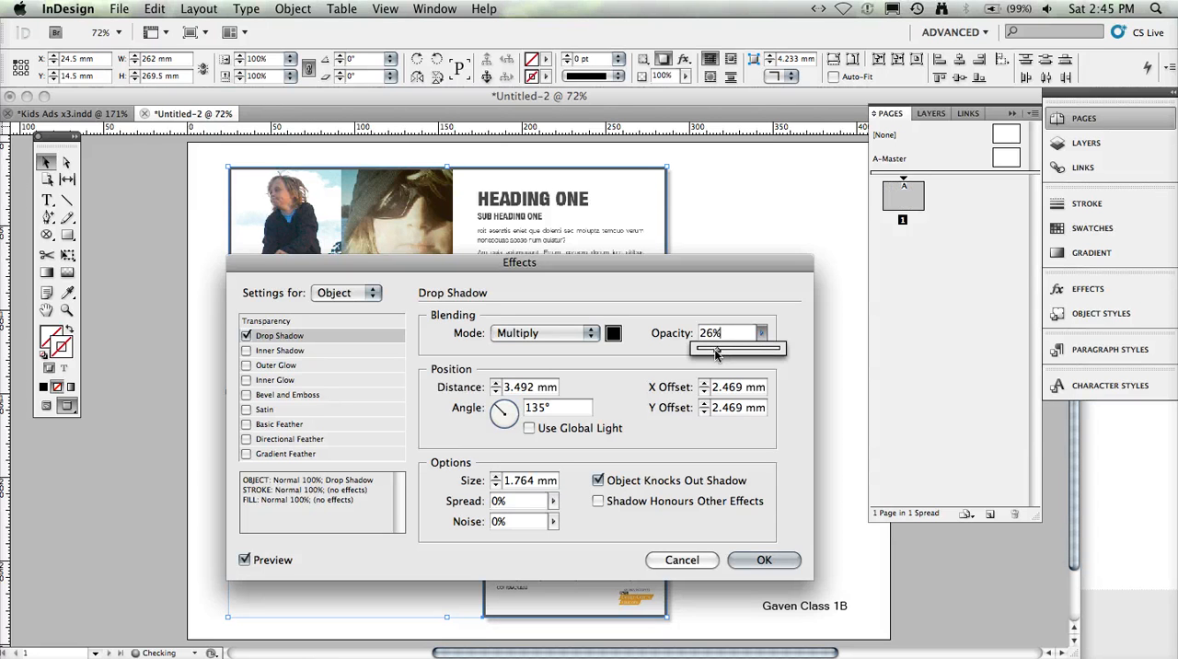
click(762, 560)
click(746, 465)
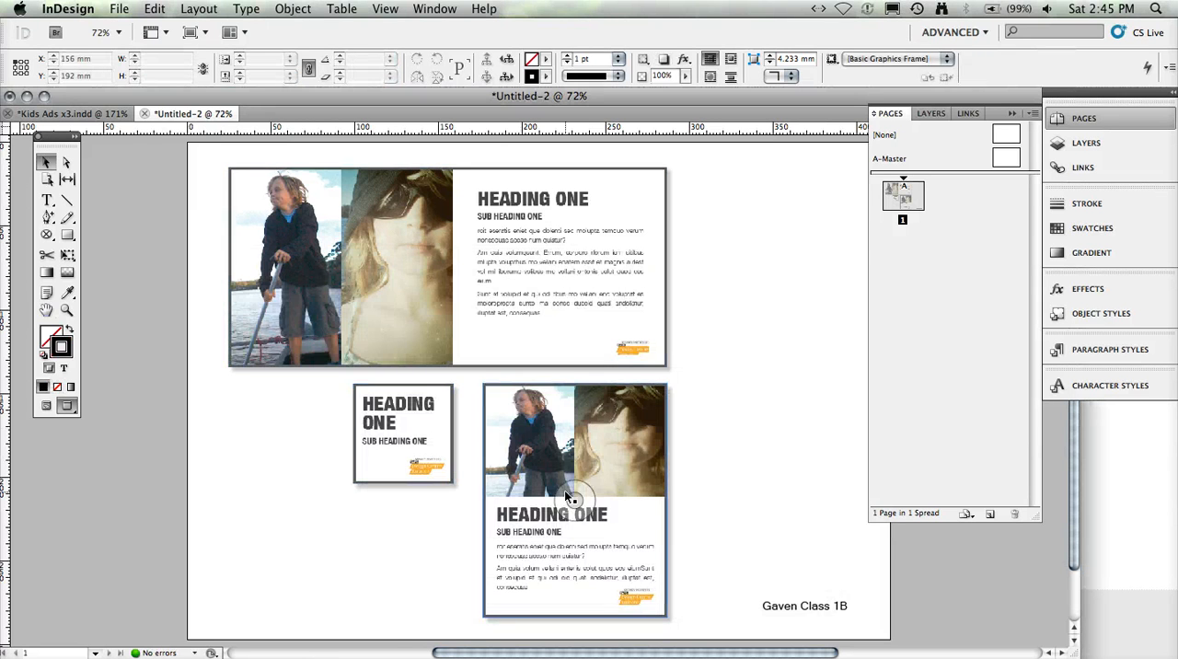
click(789, 619)
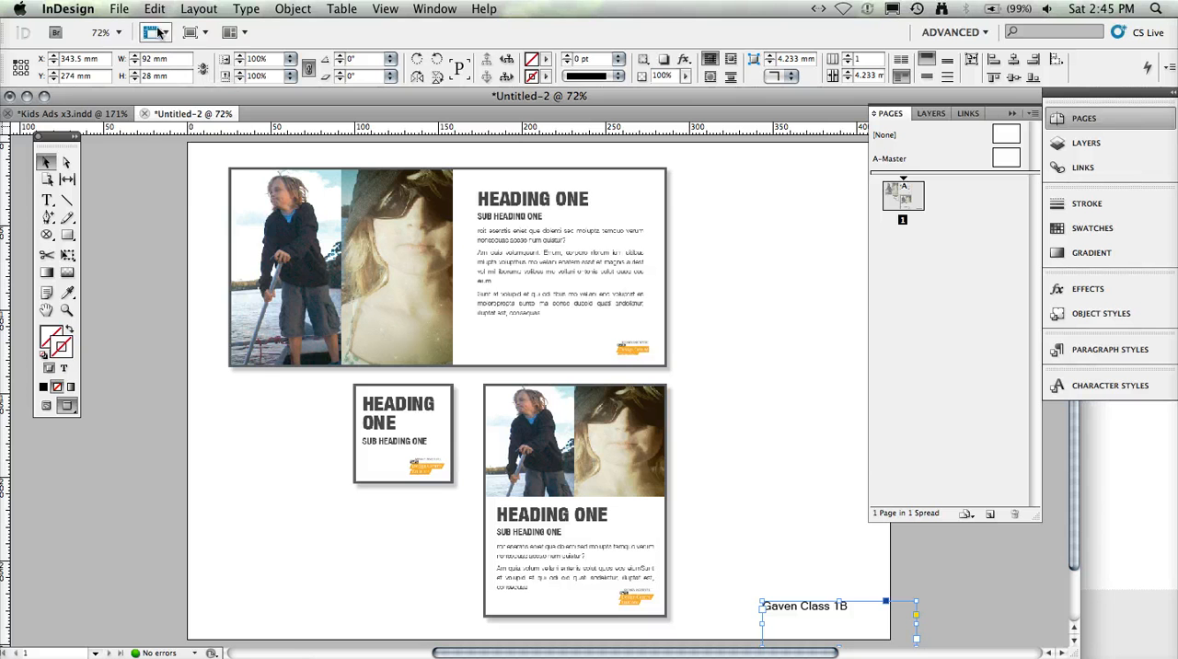
- Set up a PDF export with the Smallest File Size preset, naming the file with the student's first name plus "ads class 1A" in pdf files
click(123, 9)
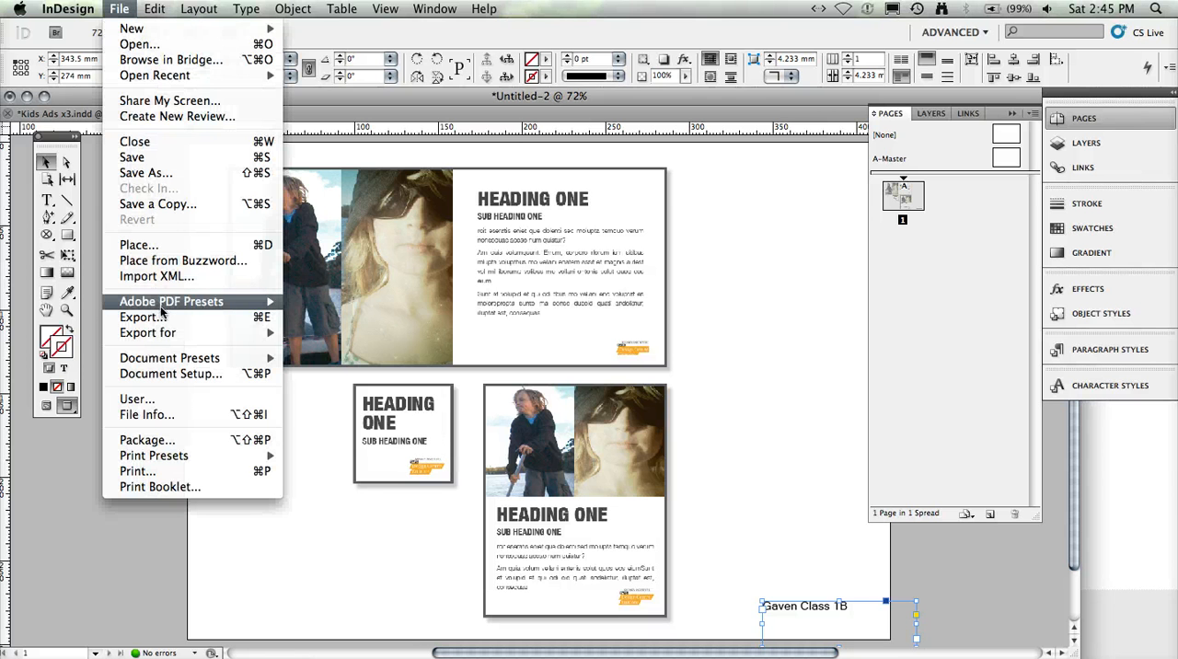
mouse_move(160, 304)
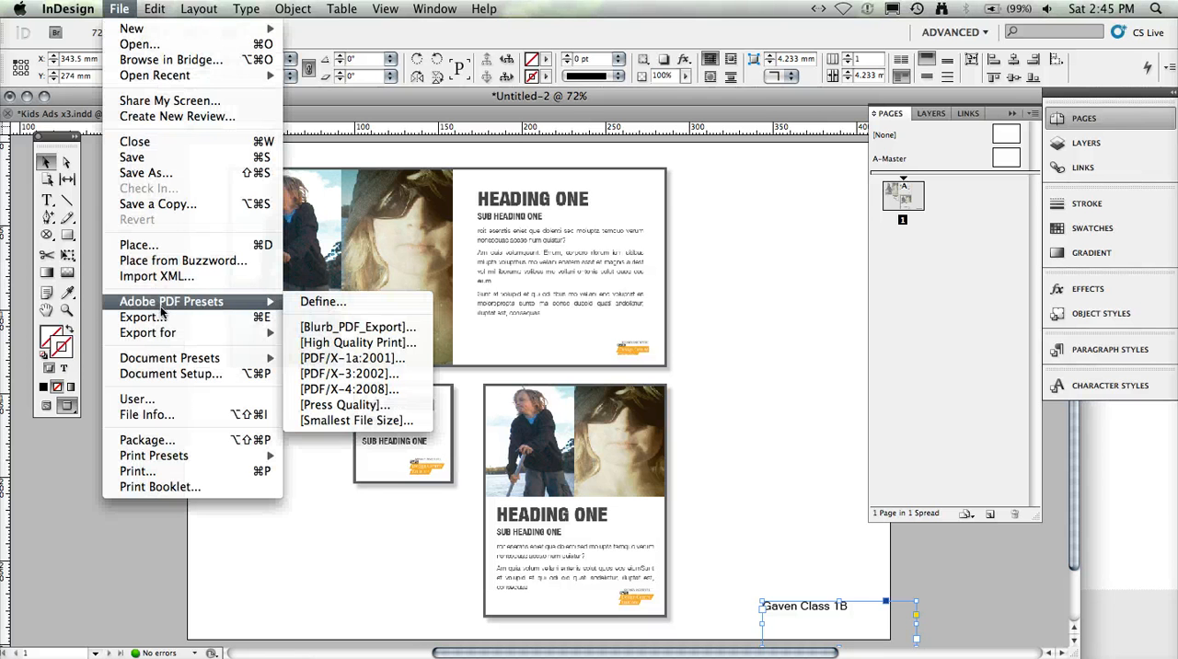
click(357, 421)
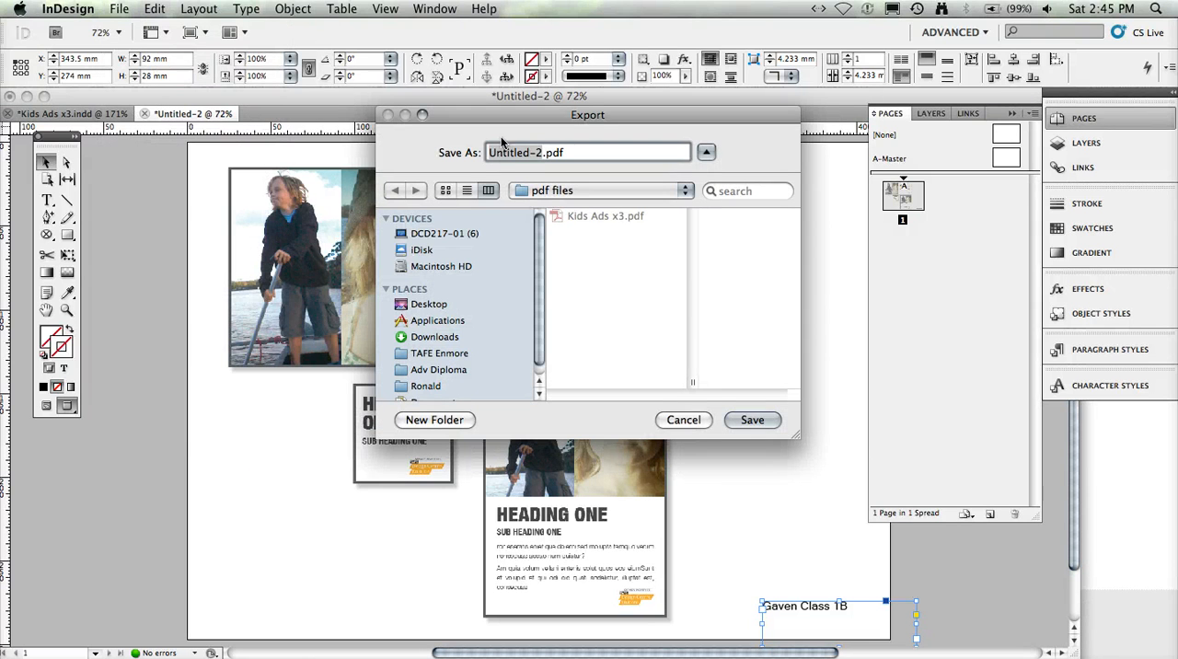
text(gaven )
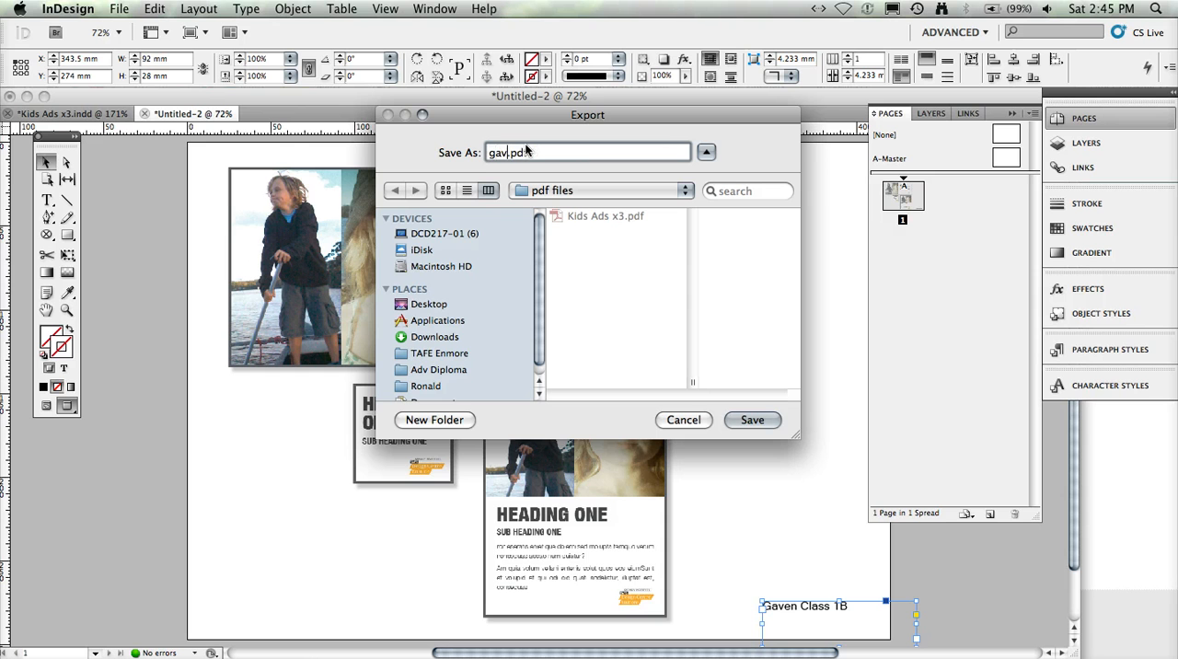
text(ads class 1A)
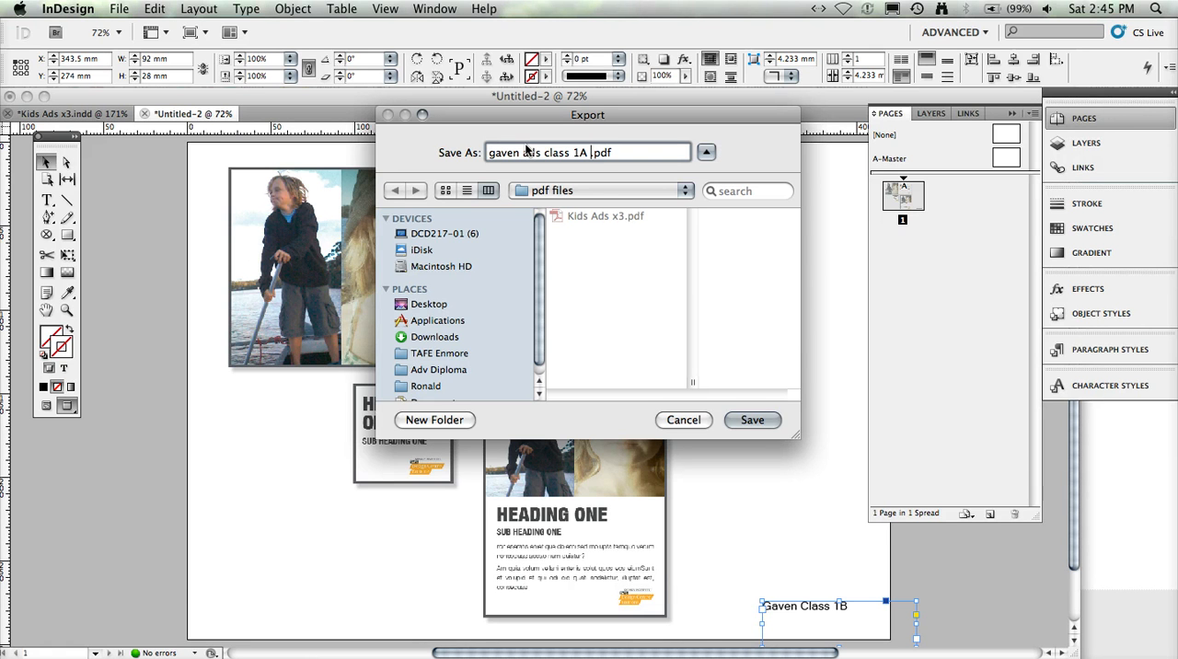
click(753, 420)
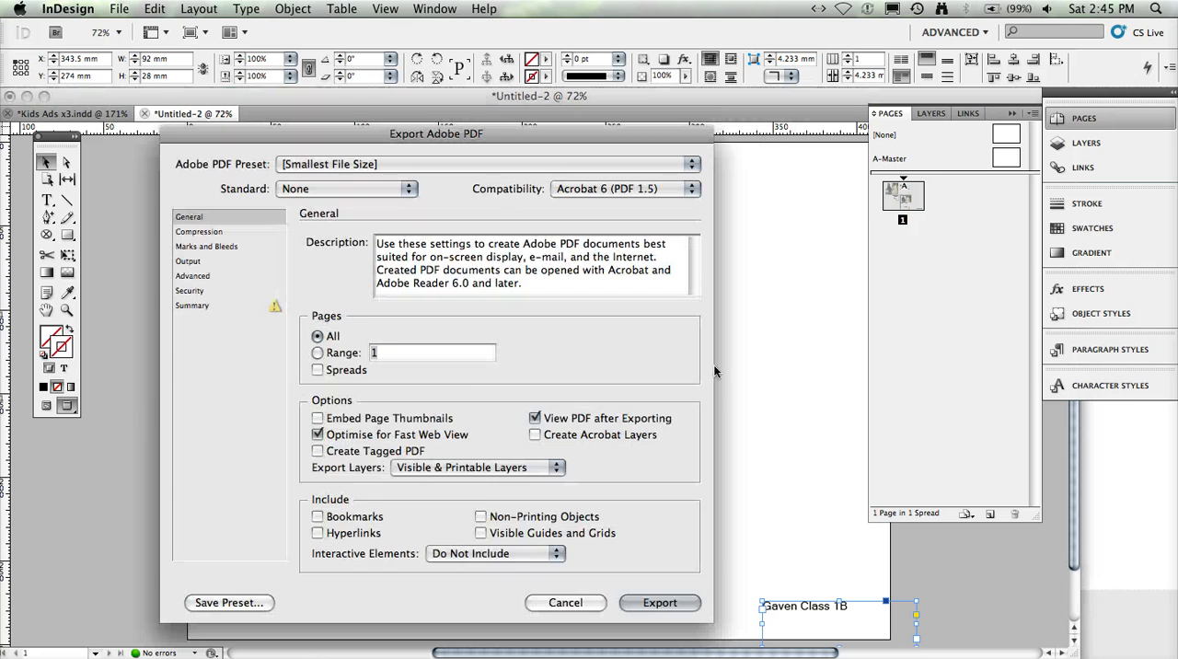
- Review the Marks and Bleeds settings, then export all pages to PDF with the current colour settings and view the result in Acrobat
click(214, 247)
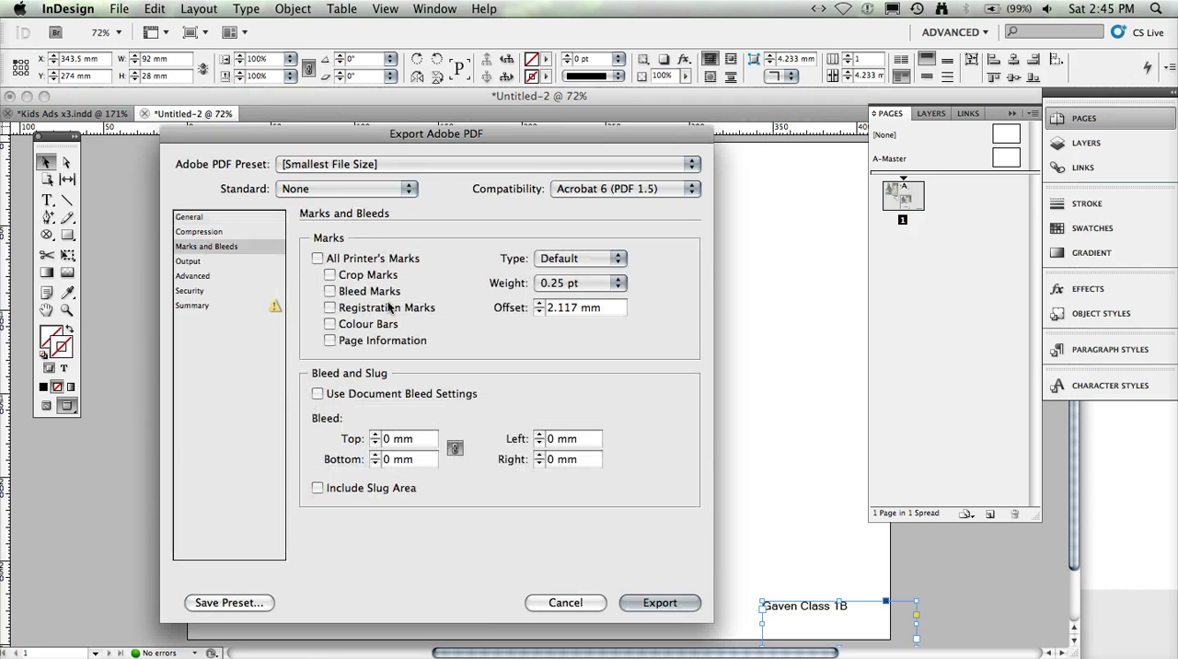
click(190, 218)
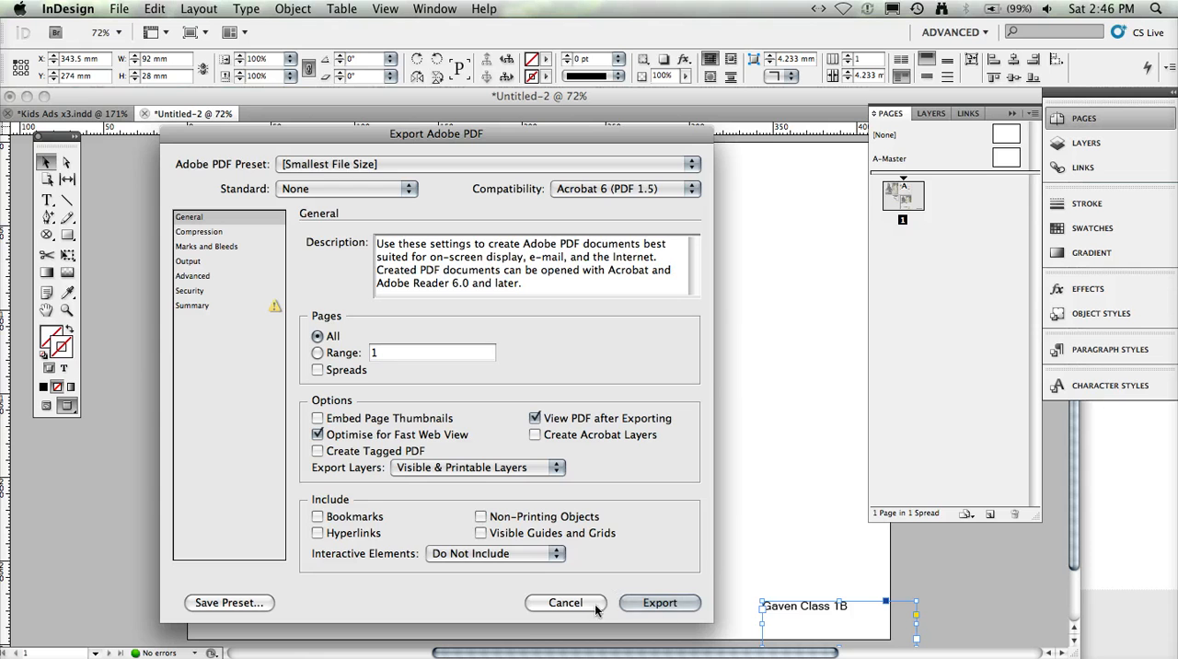
click(668, 607)
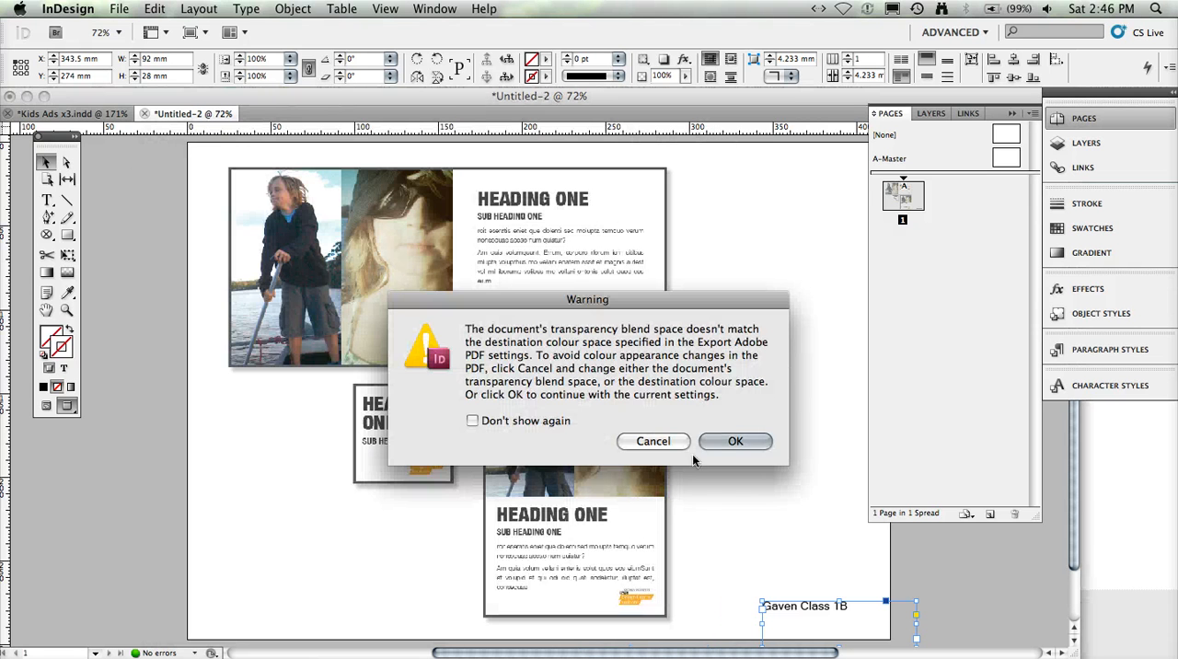
click(726, 439)
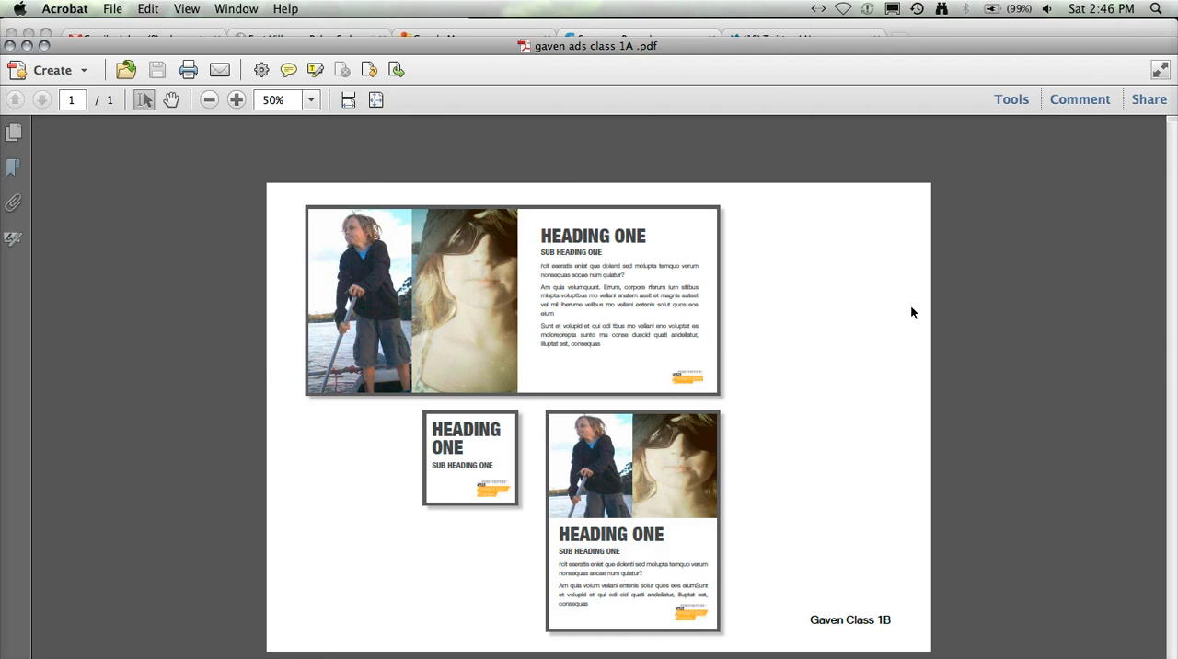
click(56, 46)
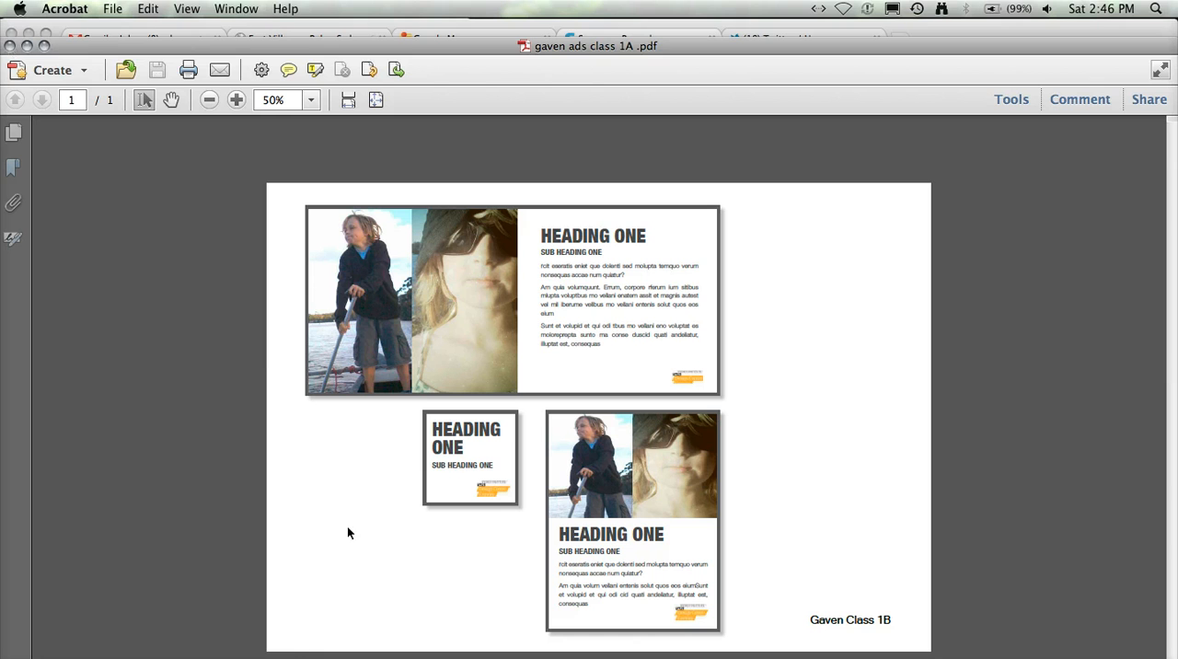